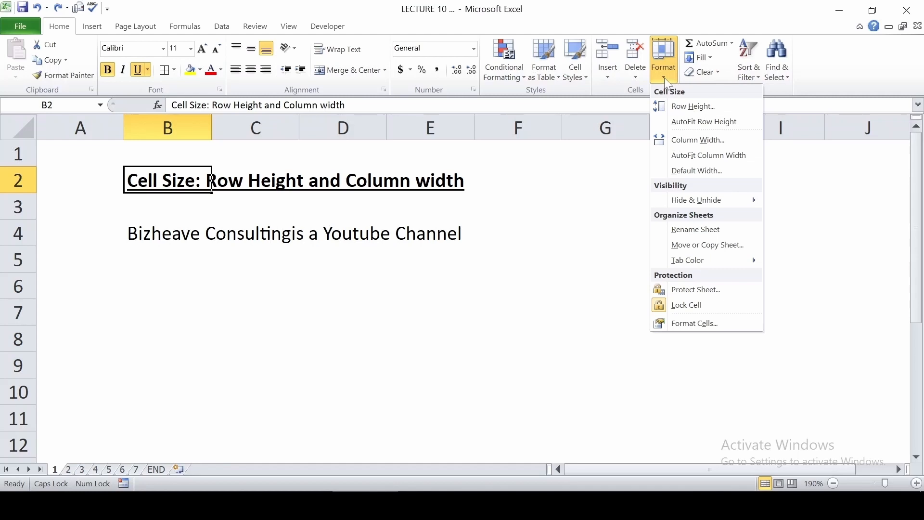
Set the height of row 2, which holds the heading, to 28
{"action": "left_click", "coordinate": [690, 107]}
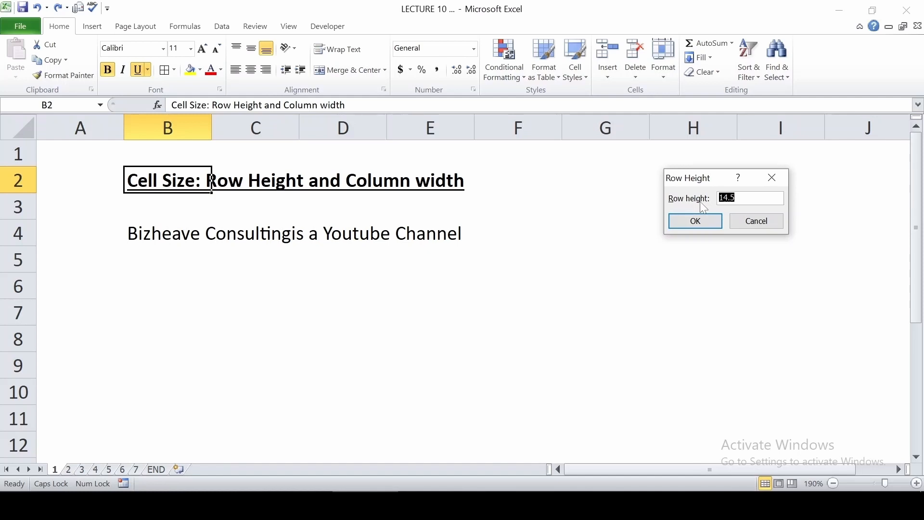
{"action": "type", "text": "28"}
{"action": "key", "text": "Return"}
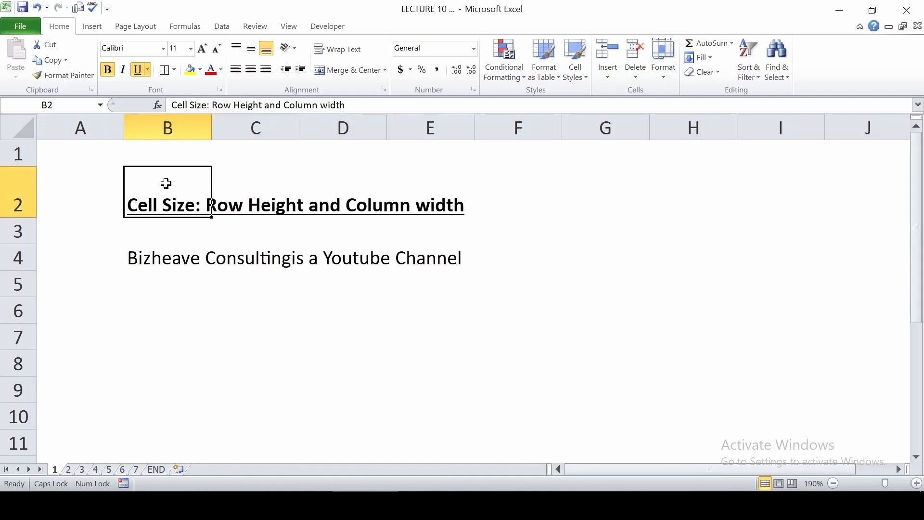
Set the height of row 4, which holds the Bizheave Consulting text, to 28
{"action": "left_click", "coordinate": [173, 256]}
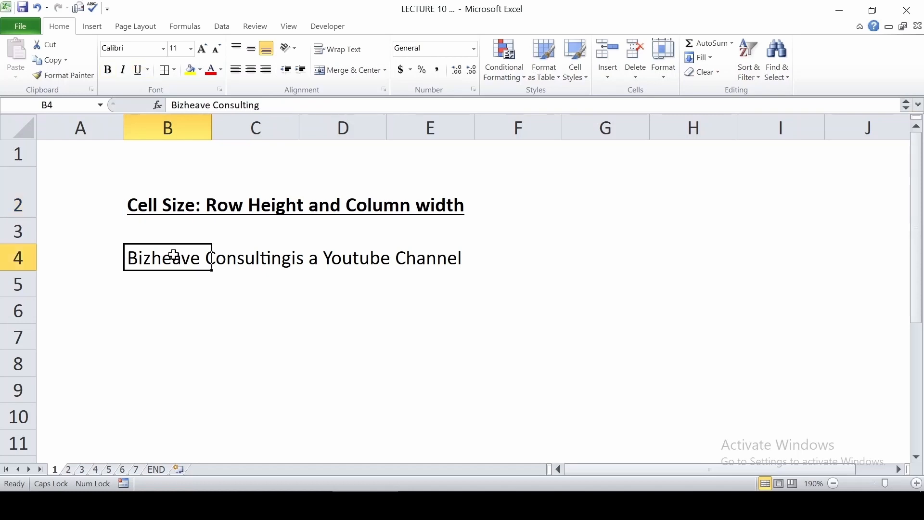
{"action": "left_click", "coordinate": [659, 76]}
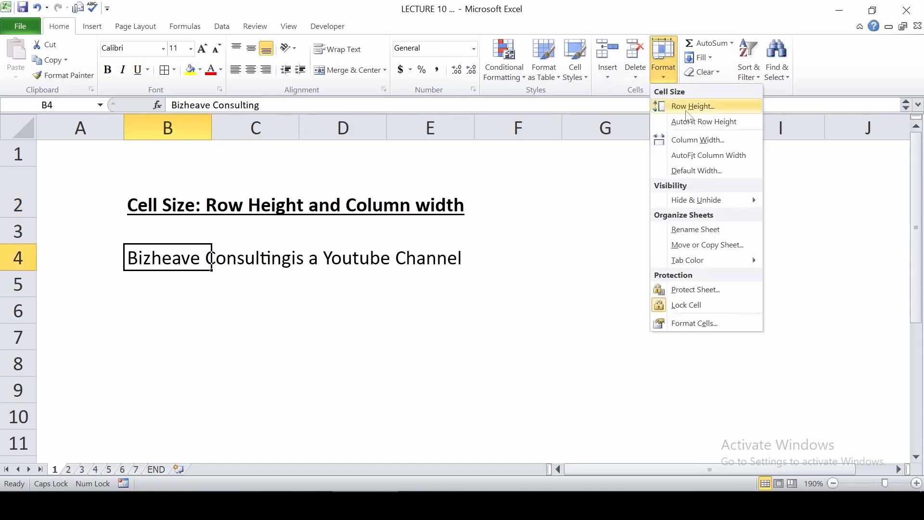
{"action": "left_click", "coordinate": [691, 107]}
{"action": "type", "text": "28"}
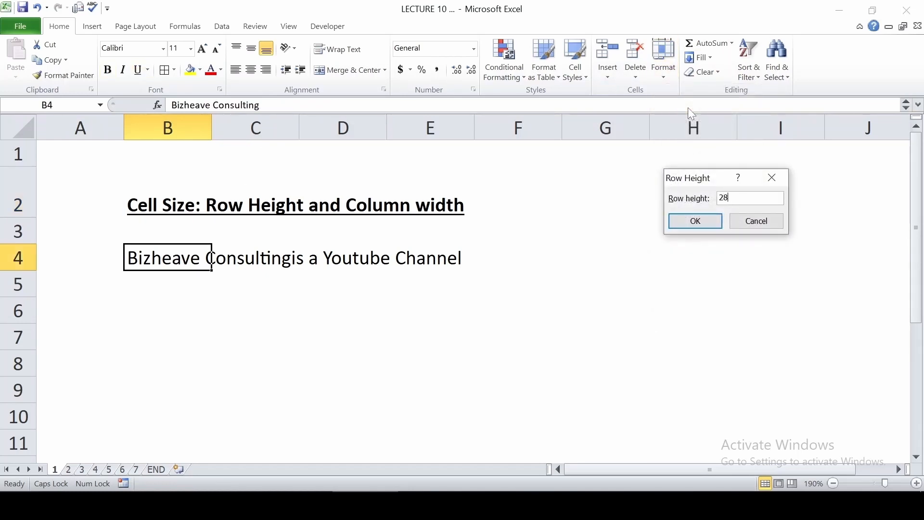
{"action": "key", "text": "Return"}
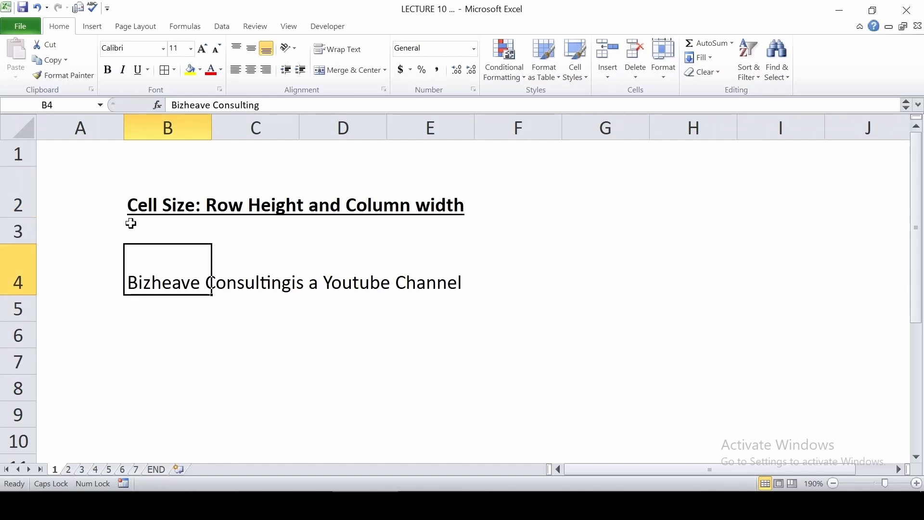
AutoFit the height of row 2 to its heading text
{"action": "left_click", "coordinate": [158, 205]}
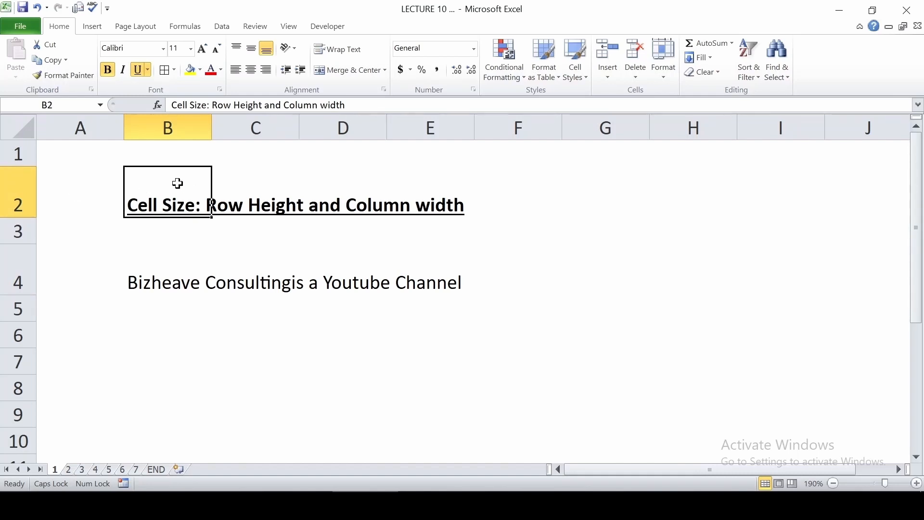
{"action": "left_click", "coordinate": [177, 267]}
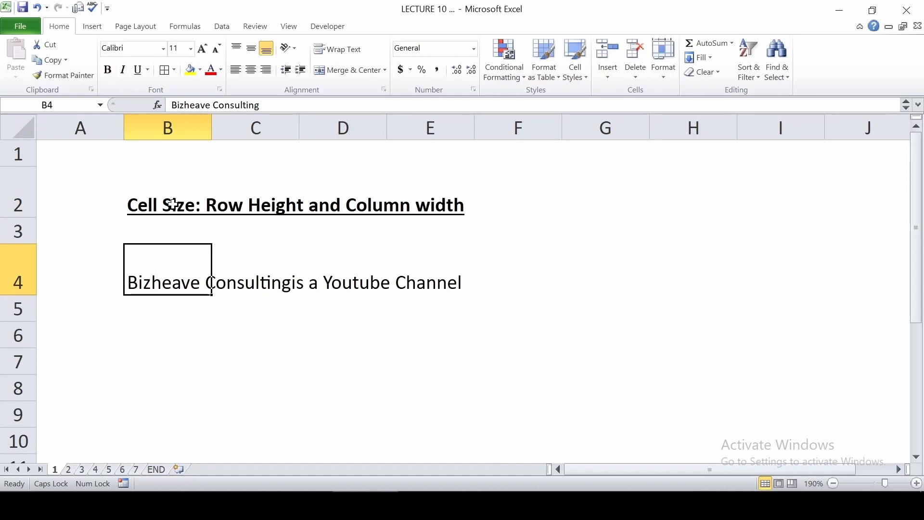
{"action": "left_click", "coordinate": [192, 204]}
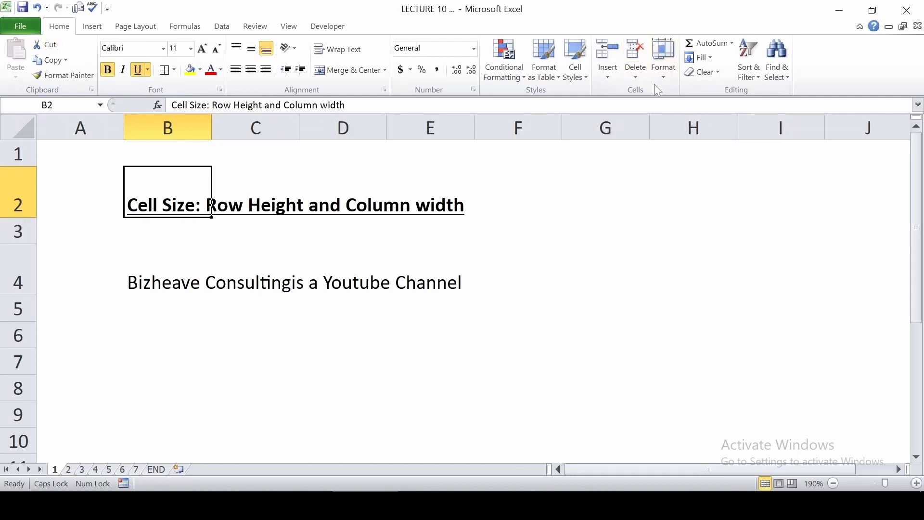
{"action": "left_click", "coordinate": [663, 76]}
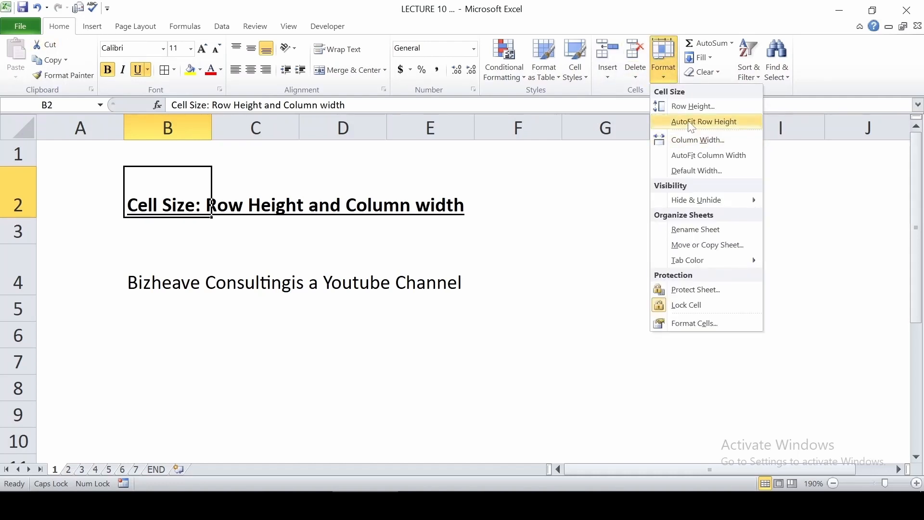
{"action": "left_click", "coordinate": [706, 125]}
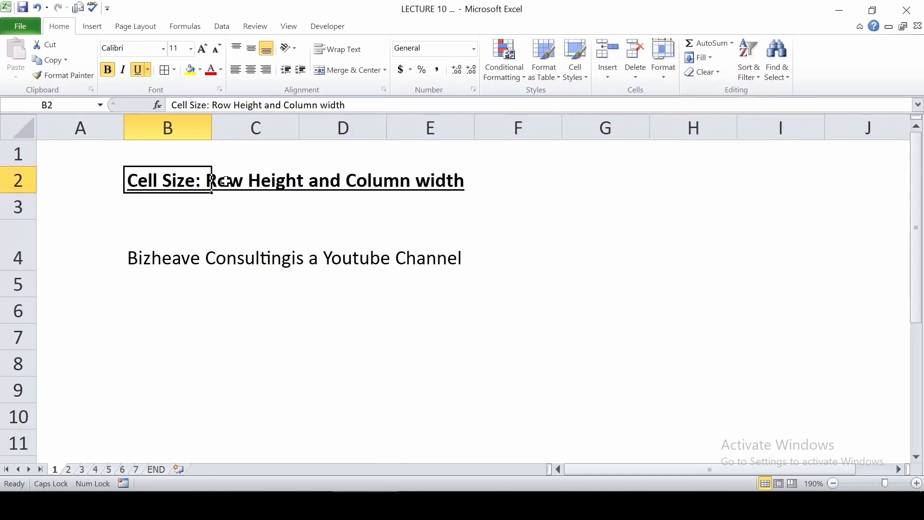
Make row 2 slightly taller by hand, then bring its height back to fit the heading
{"action": "left_click", "coordinate": [181, 244]}
{"action": "left_click", "coordinate": [154, 179]}
{"action": "mouse_move", "coordinate": [26, 193]}
{"action": "left_mouse_down"}
{"action": "mouse_move", "coordinate": [29, 212]}
{"action": "mouse_move", "coordinate": [30, 183]}
{"action": "mouse_move", "coordinate": [35, 193]}
{"action": "left_mouse_up"}
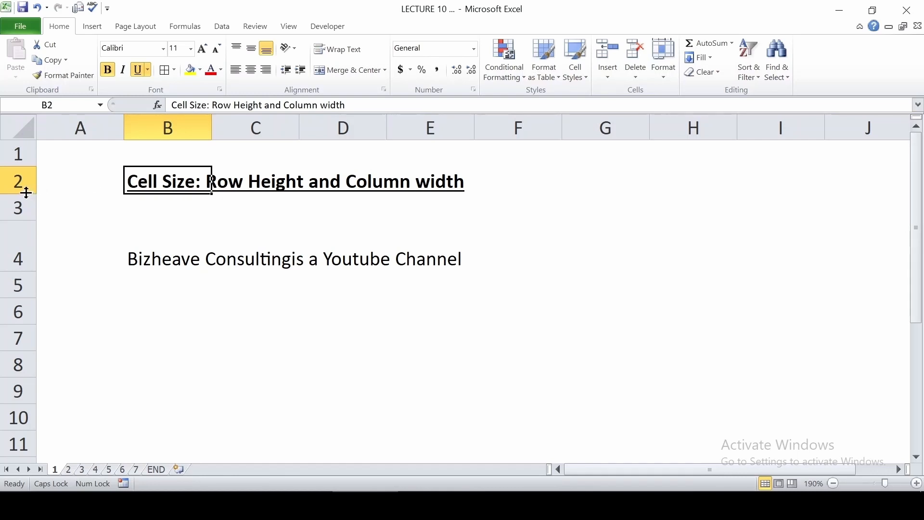
{"action": "left_click_drag", "start_coordinate": [26, 192], "coordinate": [27, 194]}
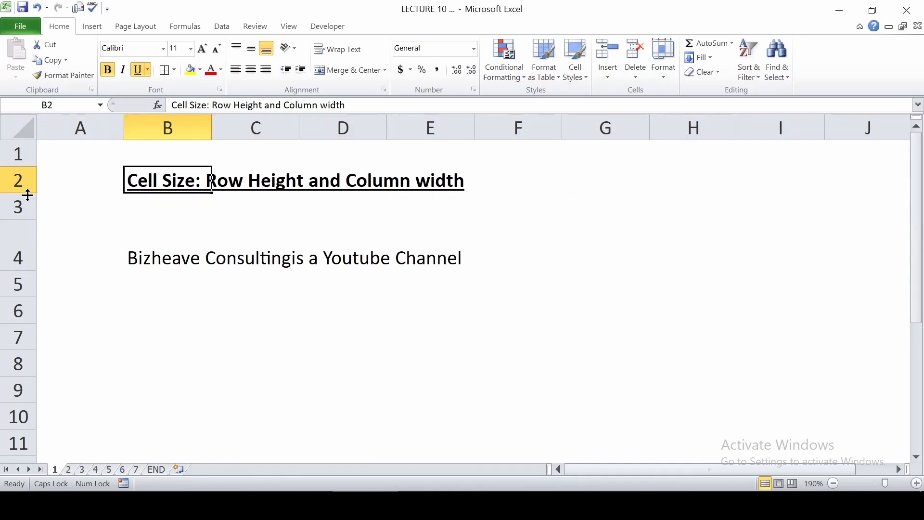
Fit the height of row 4 to its contents directly from the row's lower boundary
{"action": "left_click", "coordinate": [137, 248]}
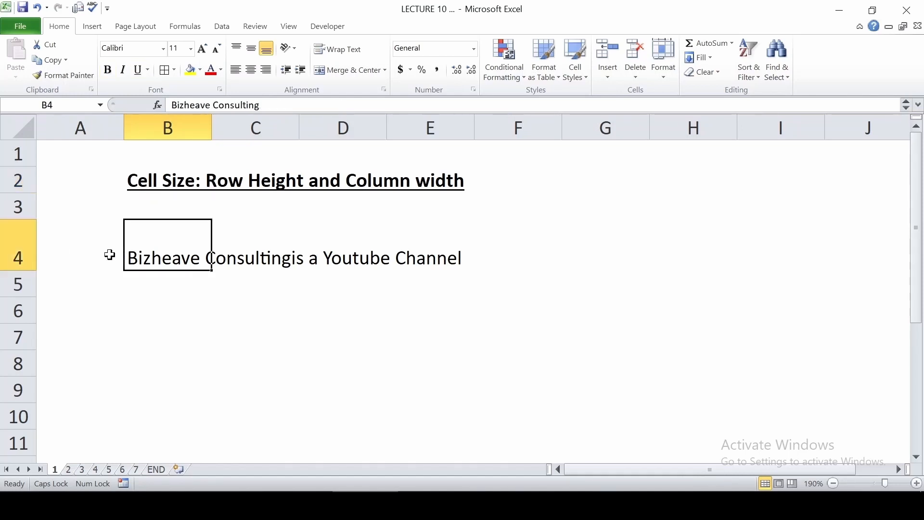
{"action": "double_click", "coordinate": [25, 270]}
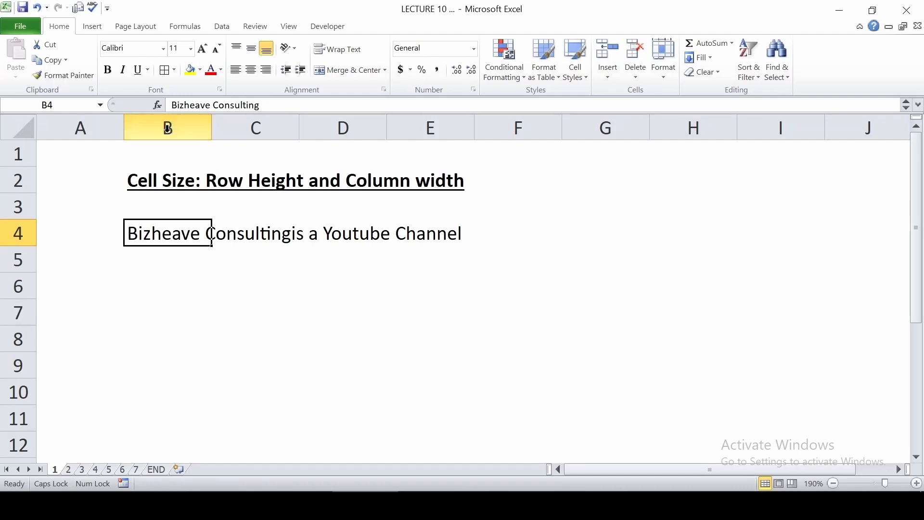
Set the width of column B to 16, then AutoFit the column to its contents
{"action": "left_click", "coordinate": [164, 177]}
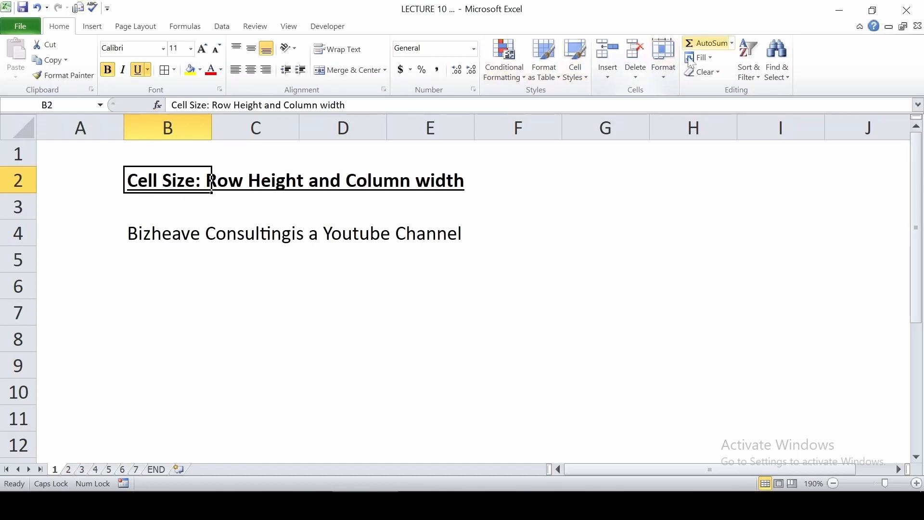
{"action": "left_click", "coordinate": [664, 77]}
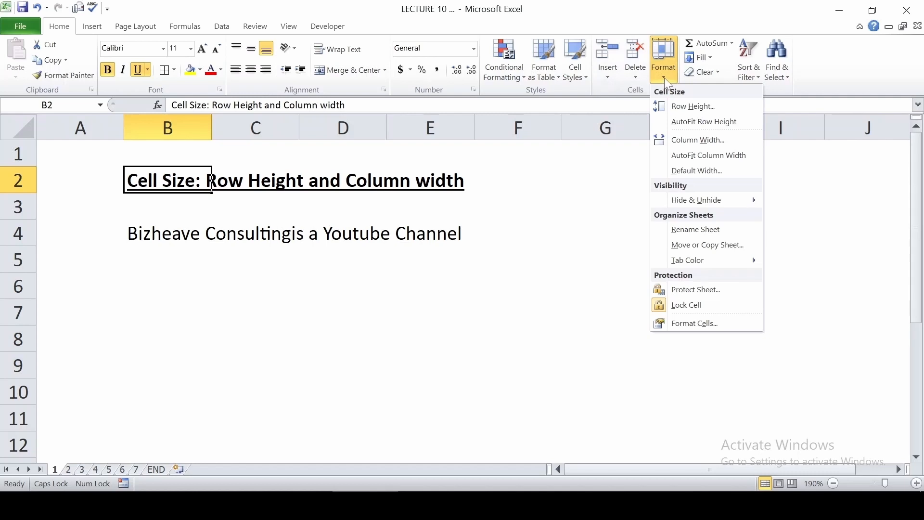
{"action": "left_click", "coordinate": [697, 140]}
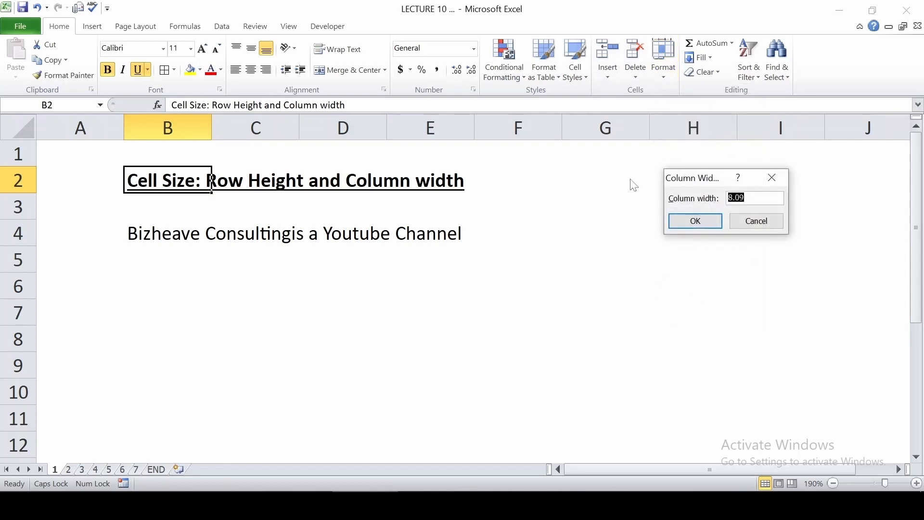
{"action": "type", "text": "16"}
{"action": "key", "text": "Return"}
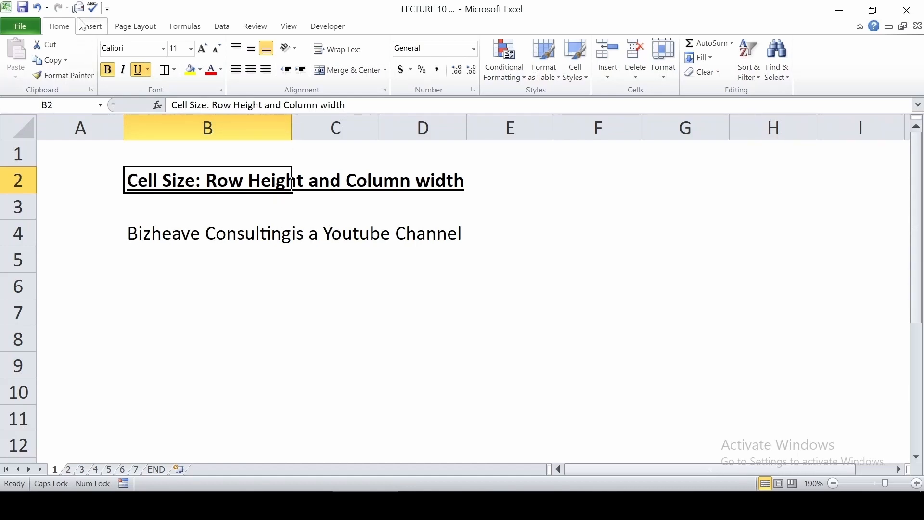
{"action": "left_click", "coordinate": [665, 79]}
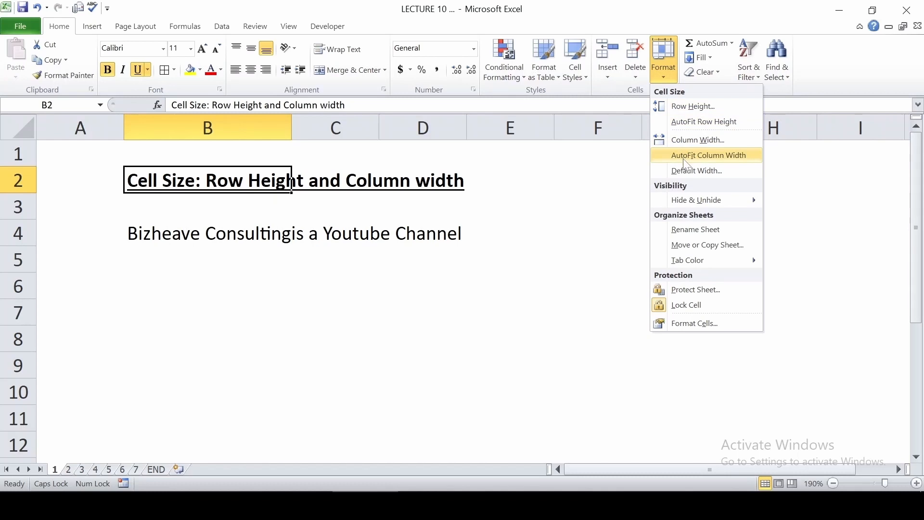
{"action": "left_click", "coordinate": [707, 155]}
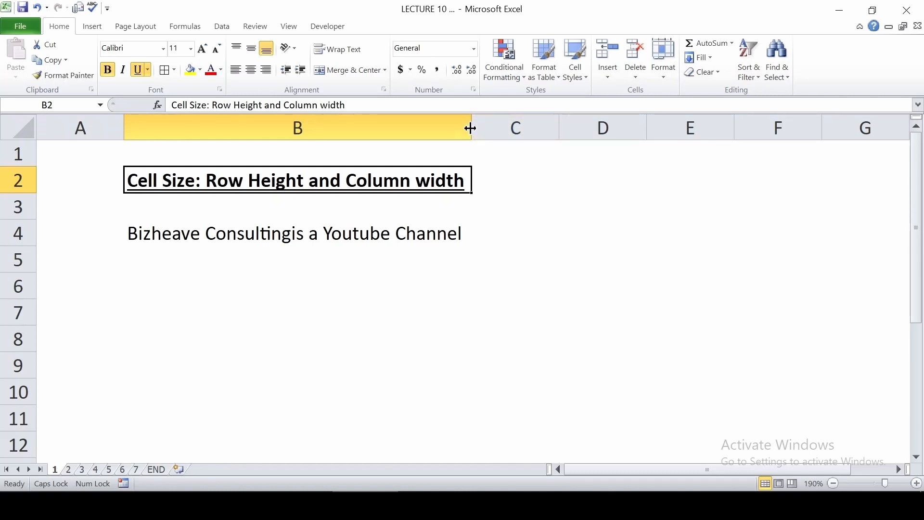
Resize column B by its boundary: narrow it, widen it past the heading, and narrow it again to cut through the heading
{"action": "left_click_drag", "start_coordinate": [471, 127], "coordinate": [328, 140]}
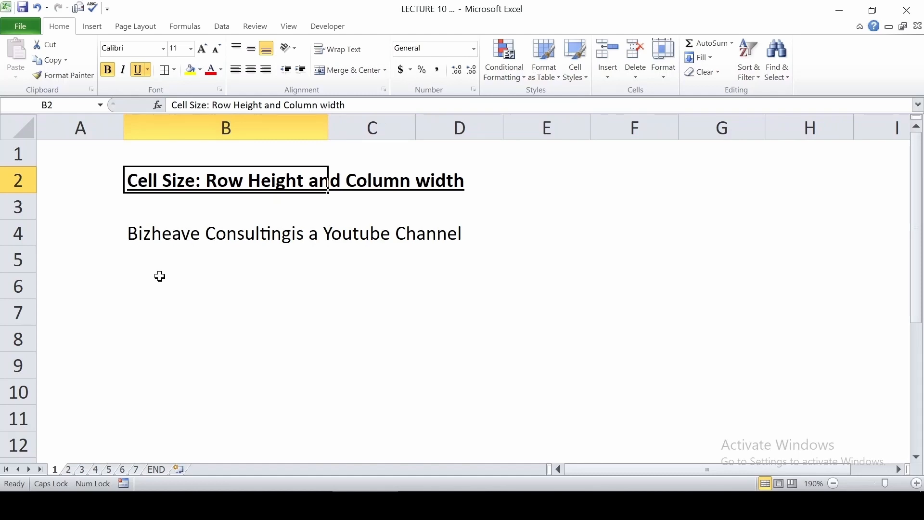
{"action": "double_click", "coordinate": [328, 132]}
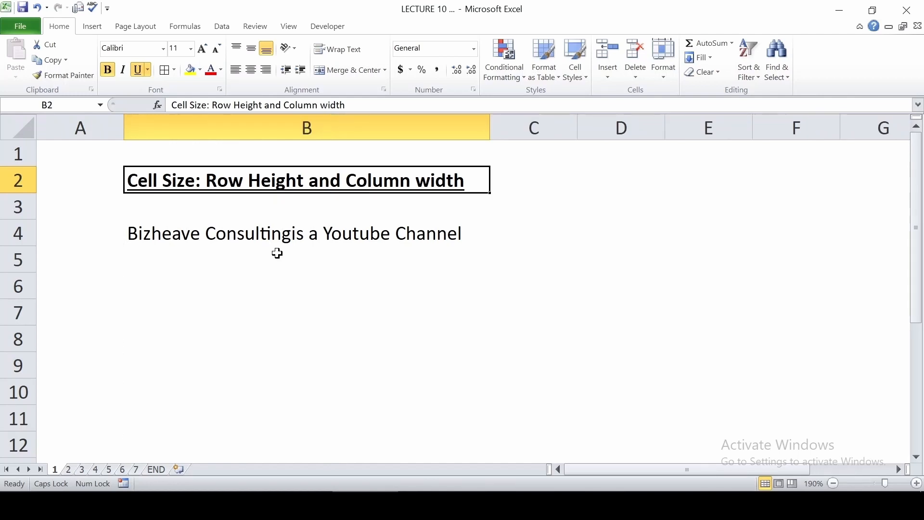
{"action": "left_click_drag", "start_coordinate": [490, 131], "coordinate": [299, 130]}
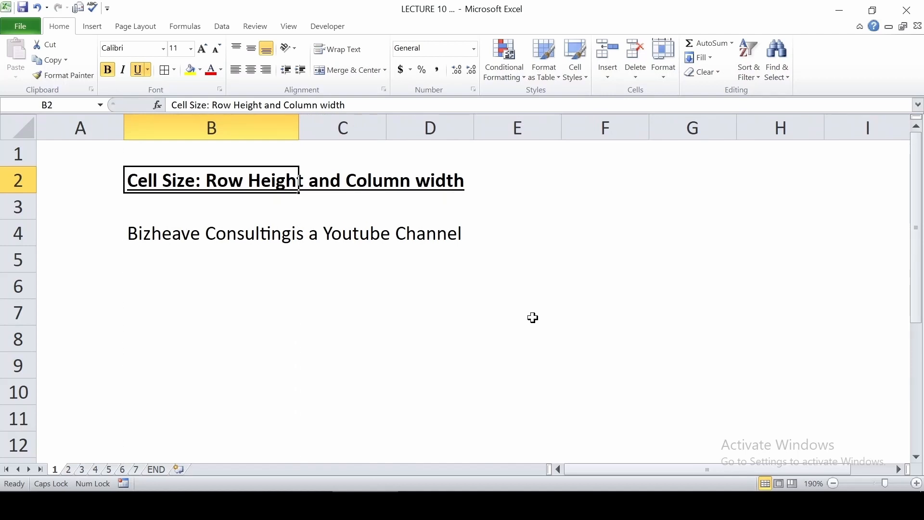
AutoFit column B so the whole heading in B2 fits within the column
{"action": "key", "text": "alt"}
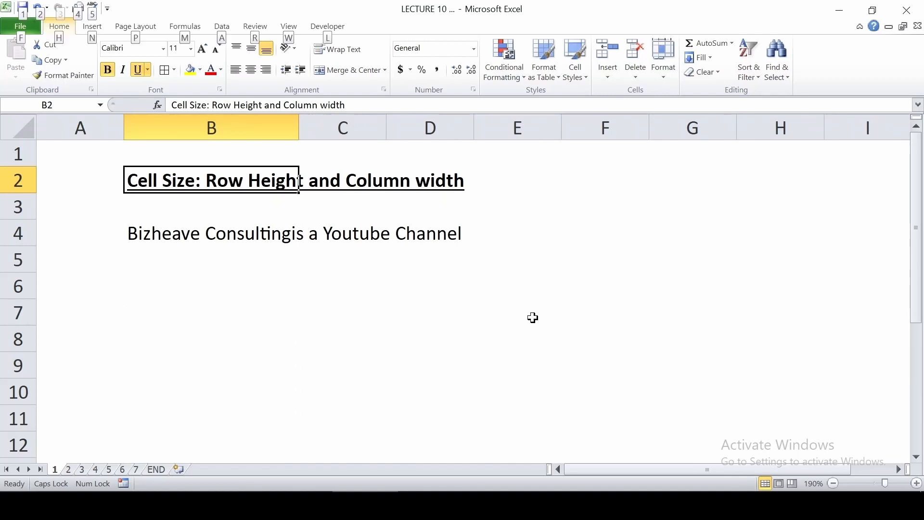
{"action": "key", "text": "o"}
{"action": "key", "text": "c"}
{"action": "key", "text": "a"}
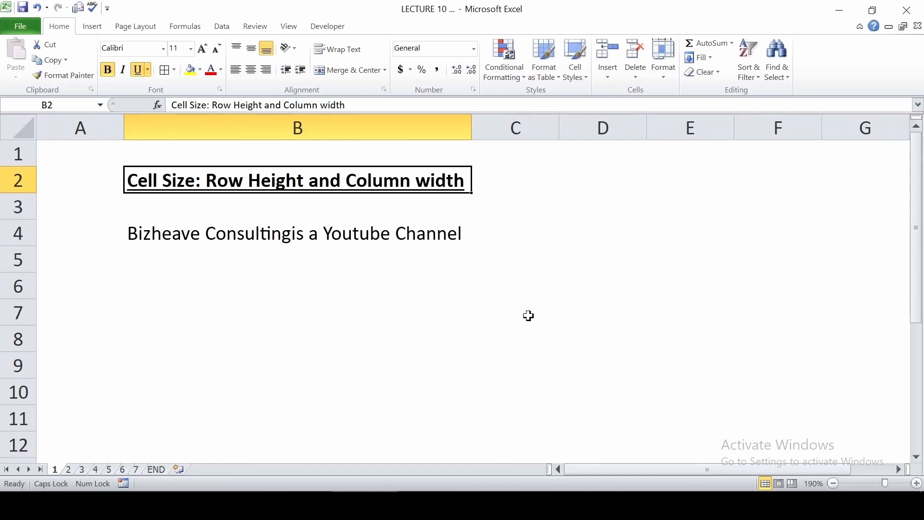
Switch to sheet 2 and hide rows 7 to 9 of the number table
{"action": "key", "text": "ctrl+Page_Down"}
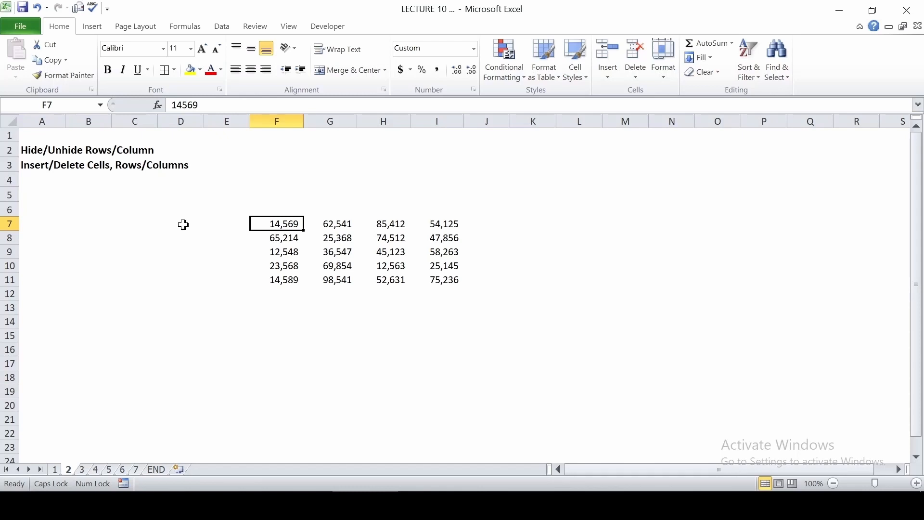
{"action": "left_click", "coordinate": [663, 74]}
{"action": "mouse_move", "coordinate": [667, 195]}
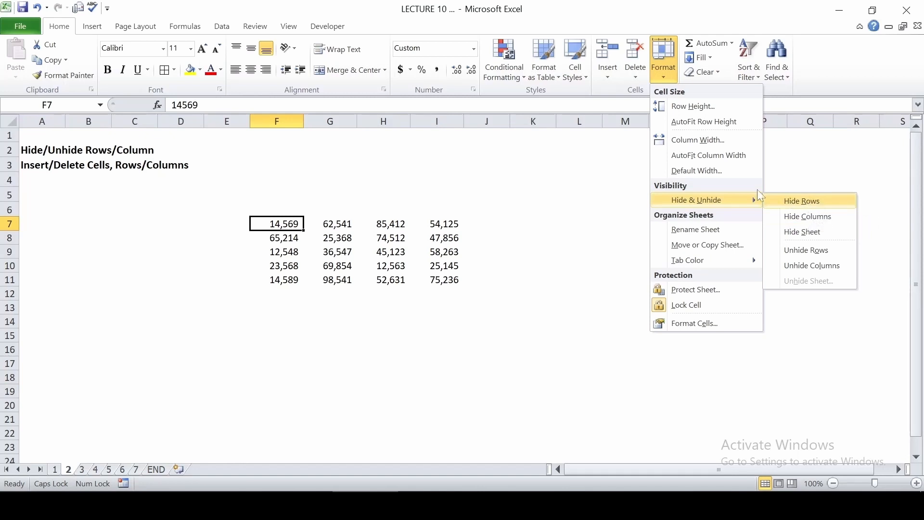
{"action": "left_click", "coordinate": [293, 222]}
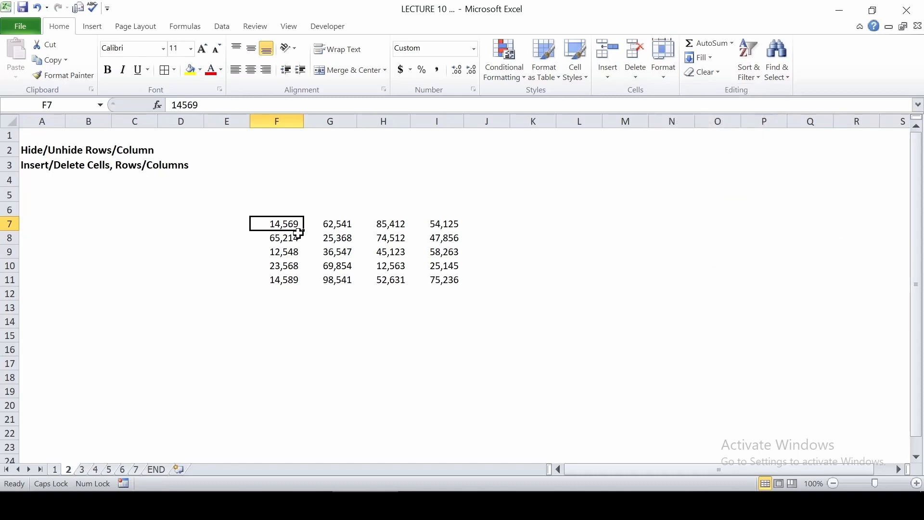
{"action": "left_click_drag", "start_coordinate": [293, 224], "coordinate": [289, 248]}
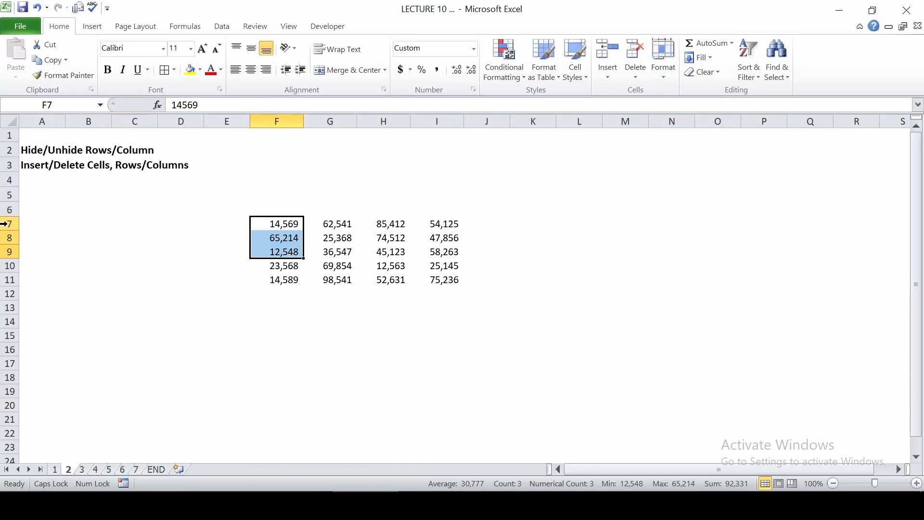
{"action": "left_click", "coordinate": [666, 77]}
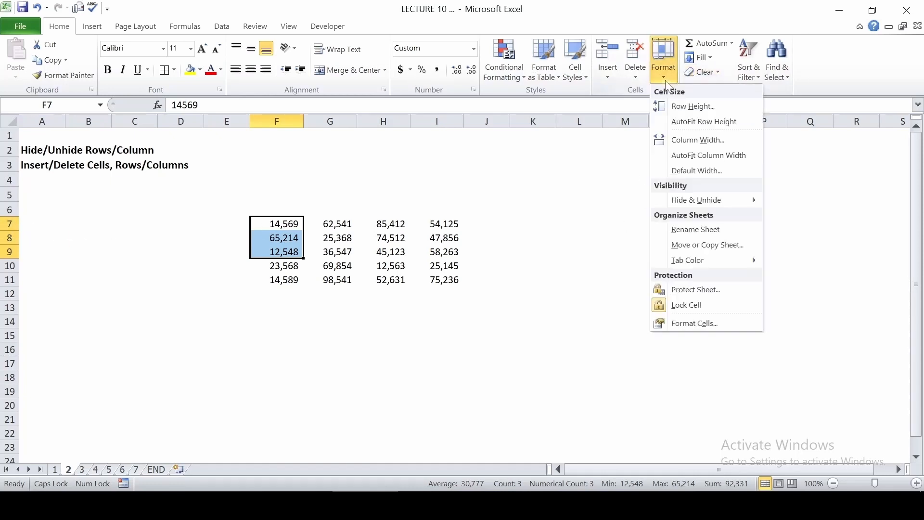
{"action": "mouse_move", "coordinate": [706, 202]}
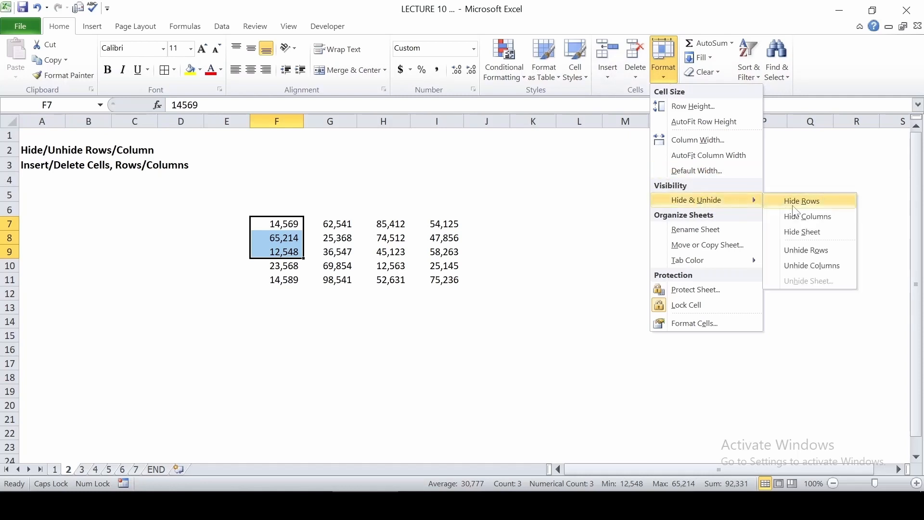
{"action": "left_click", "coordinate": [804, 205]}
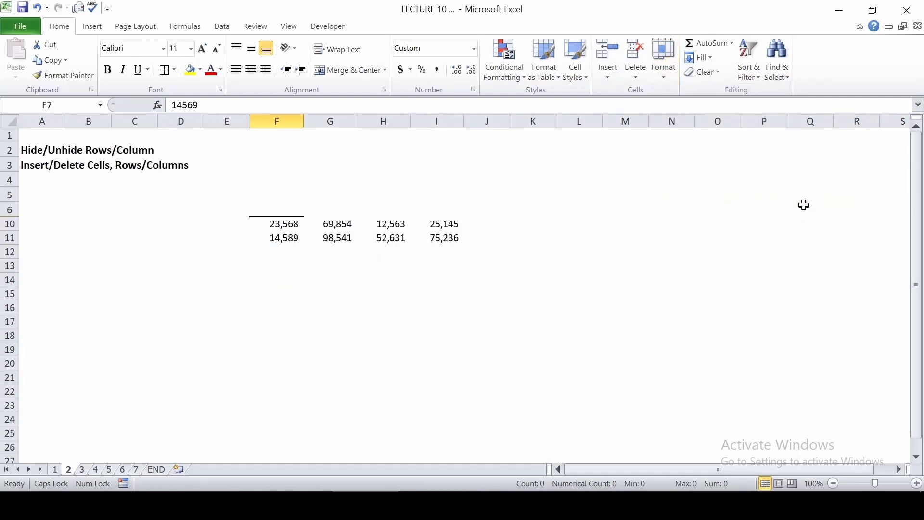
Unhide rows 7 to 9 of the number table by selecting the adjoining rows 6 and 10
{"action": "left_click", "coordinate": [279, 224]}
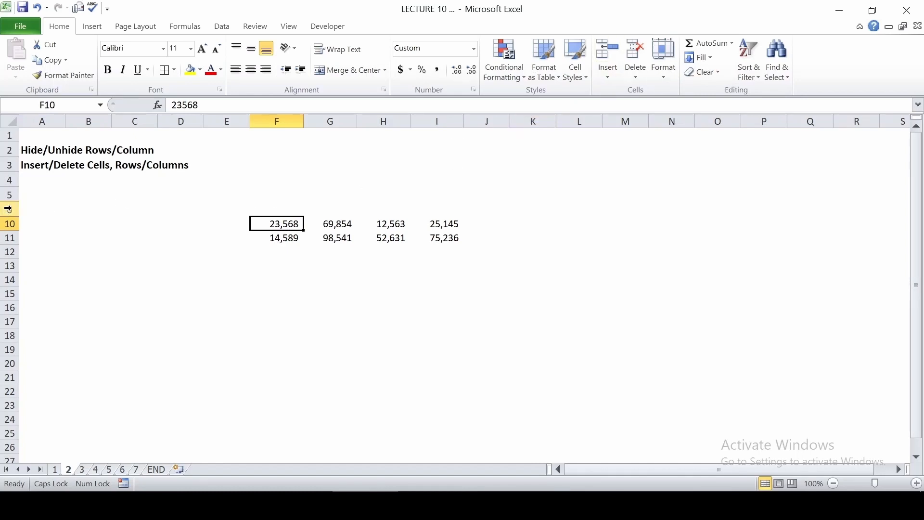
{"action": "left_click_drag", "start_coordinate": [8, 208], "coordinate": [9, 224]}
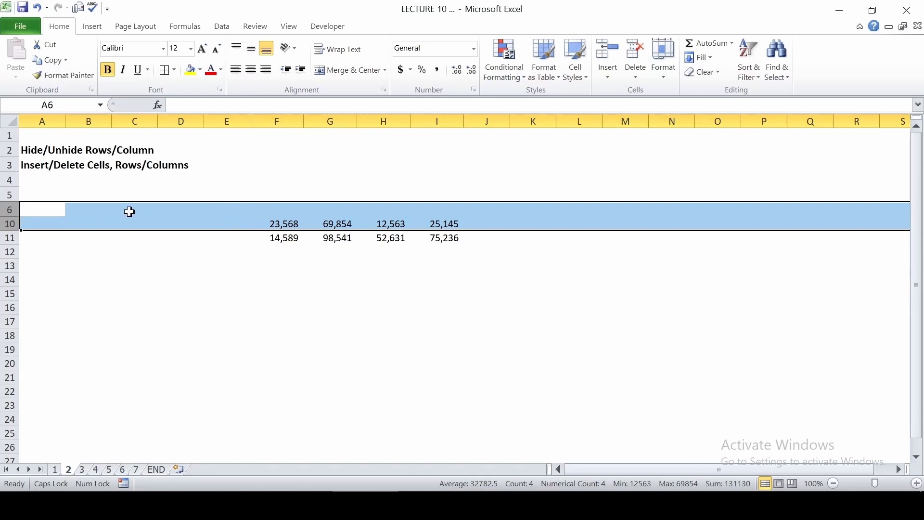
{"action": "left_click", "coordinate": [662, 82]}
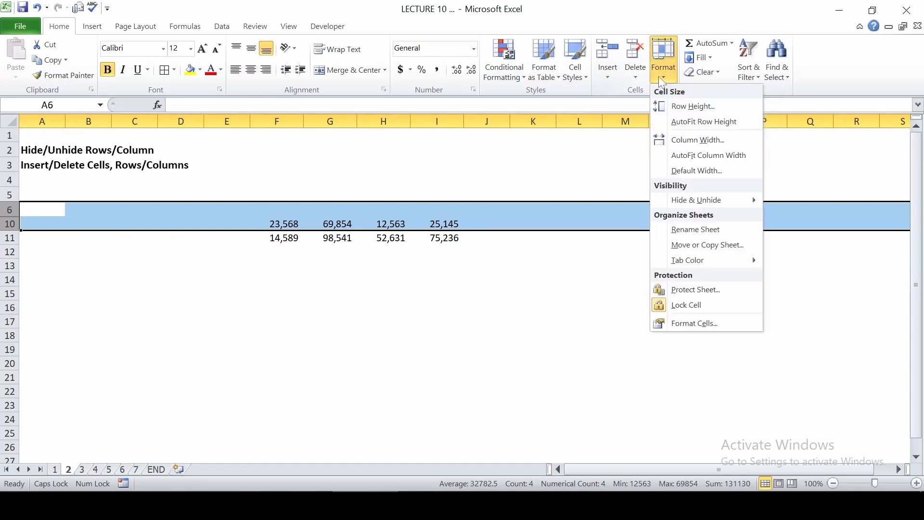
{"action": "mouse_move", "coordinate": [710, 201]}
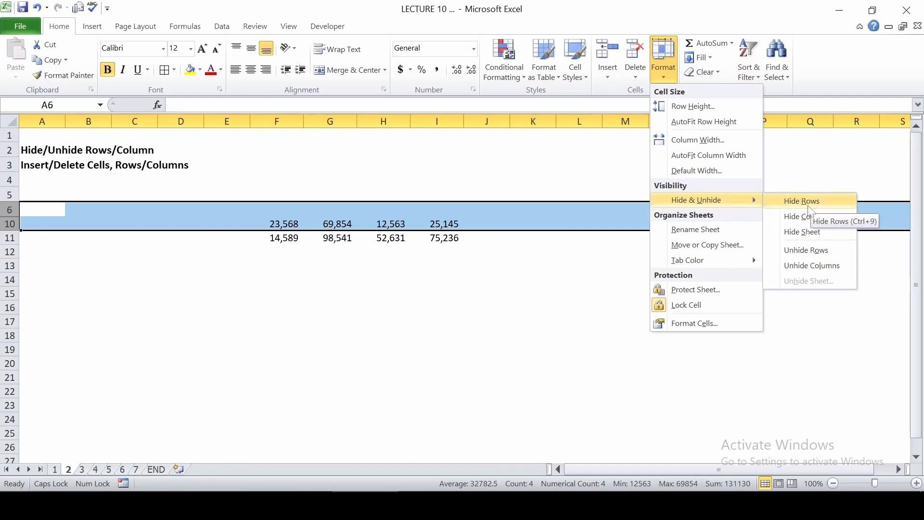
{"action": "left_click", "coordinate": [795, 251]}
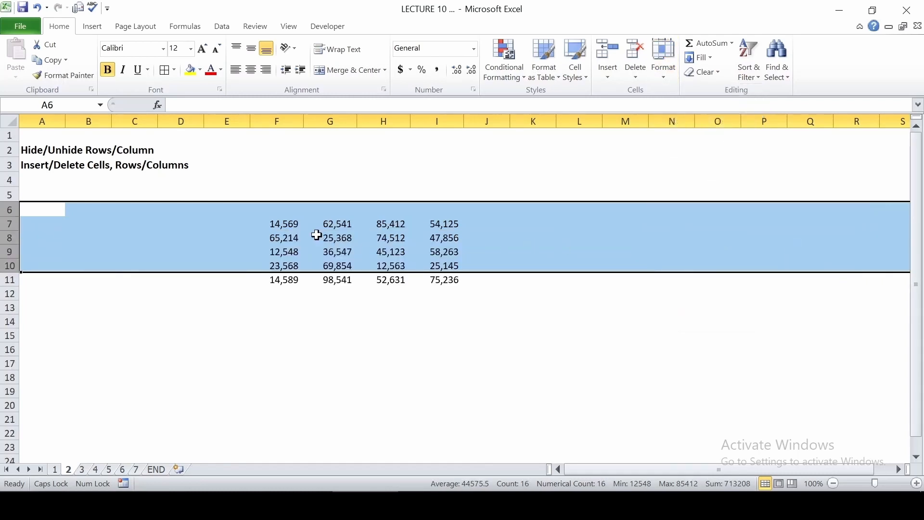
{"action": "left_click", "coordinate": [291, 226]}
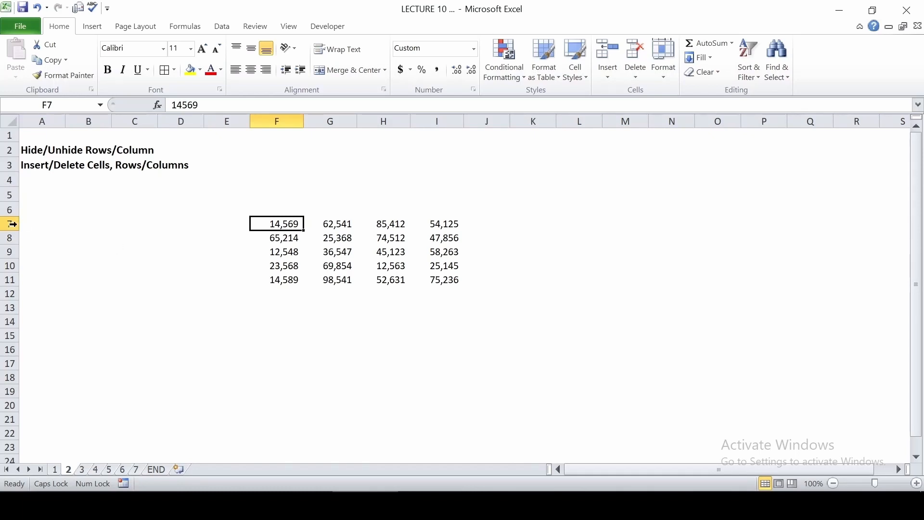
Hide rows 7 to 9 once more and unhide them again through the adjoining rows 6 and 10
{"action": "left_click_drag", "start_coordinate": [11, 224], "coordinate": [7, 250]}
{"action": "right_click", "coordinate": [11, 237]}
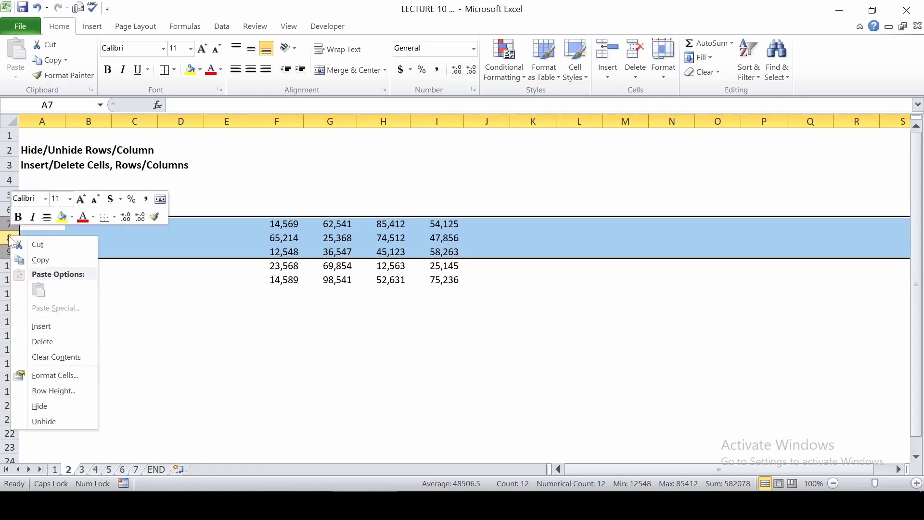
{"action": "left_click", "coordinate": [50, 408]}
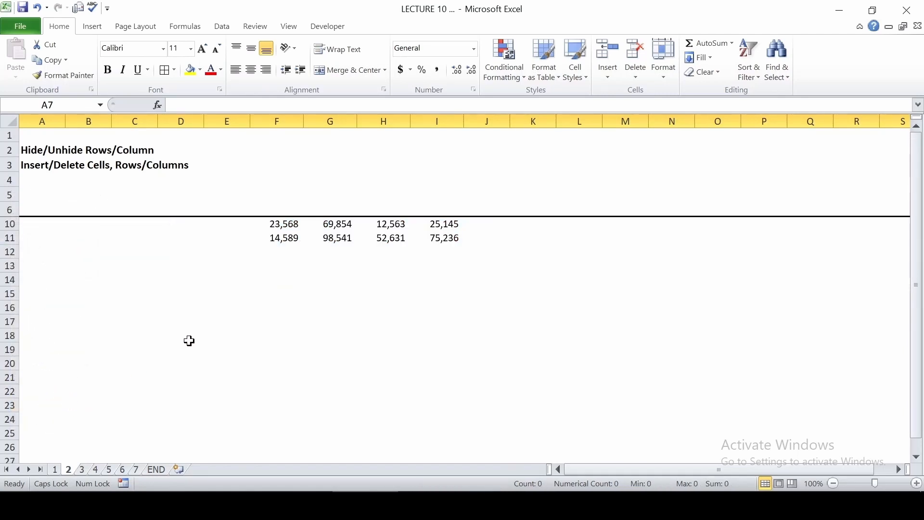
{"action": "left_click_drag", "start_coordinate": [10, 210], "coordinate": [14, 223]}
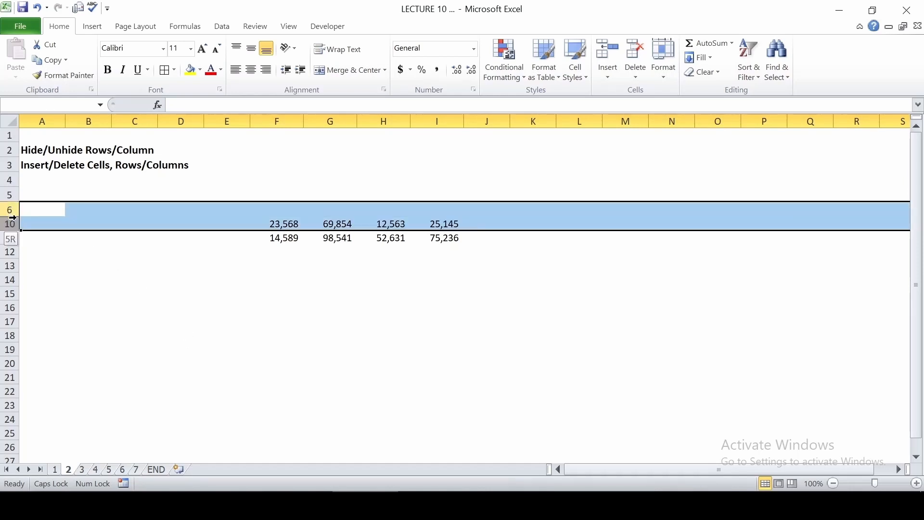
{"action": "right_click", "coordinate": [14, 224]}
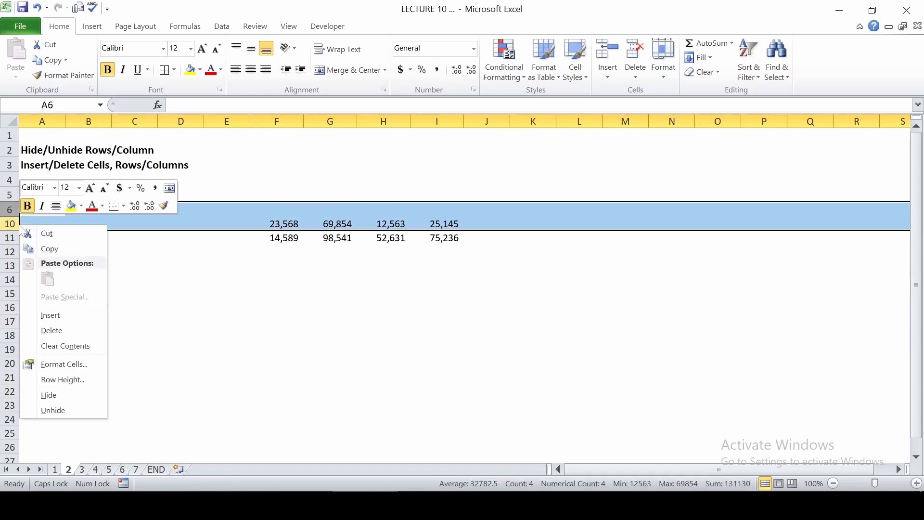
{"action": "left_click", "coordinate": [58, 408]}
{"action": "left_click", "coordinate": [210, 306]}
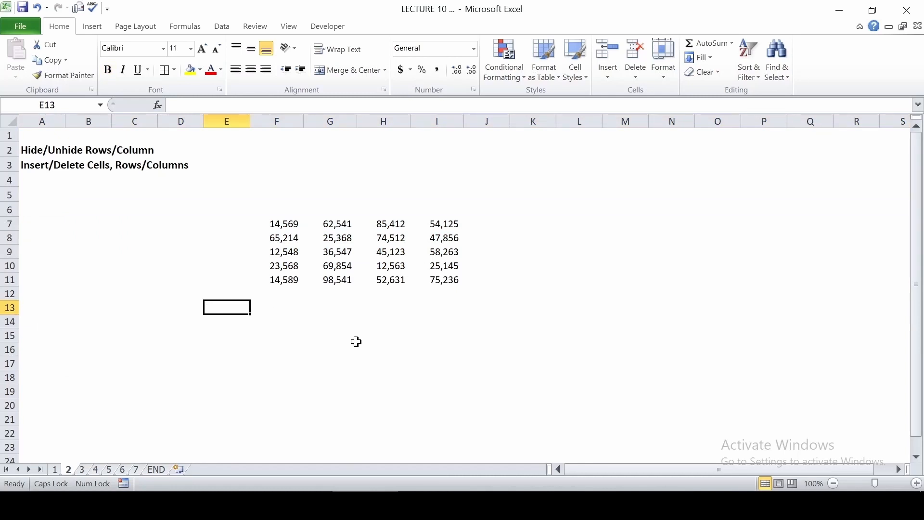
Hide columns F to H, using cells F7 to H7 as the selection
{"action": "left_click", "coordinate": [281, 224]}
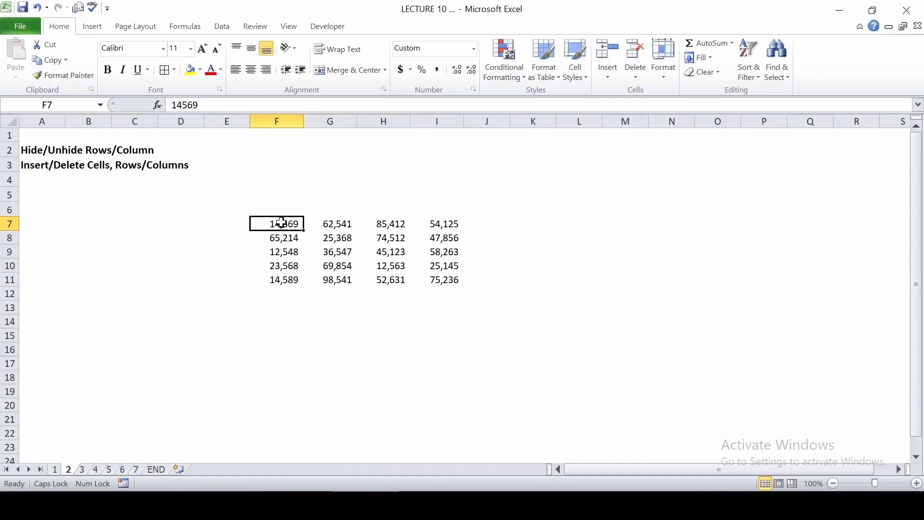
{"action": "left_click_drag", "start_coordinate": [282, 222], "coordinate": [400, 224]}
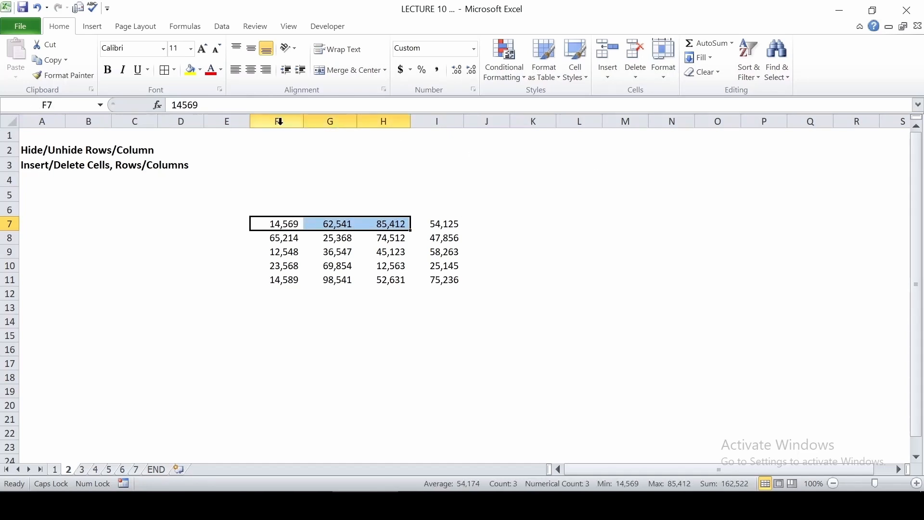
{"action": "left_click", "coordinate": [663, 81]}
{"action": "mouse_move", "coordinate": [713, 199]}
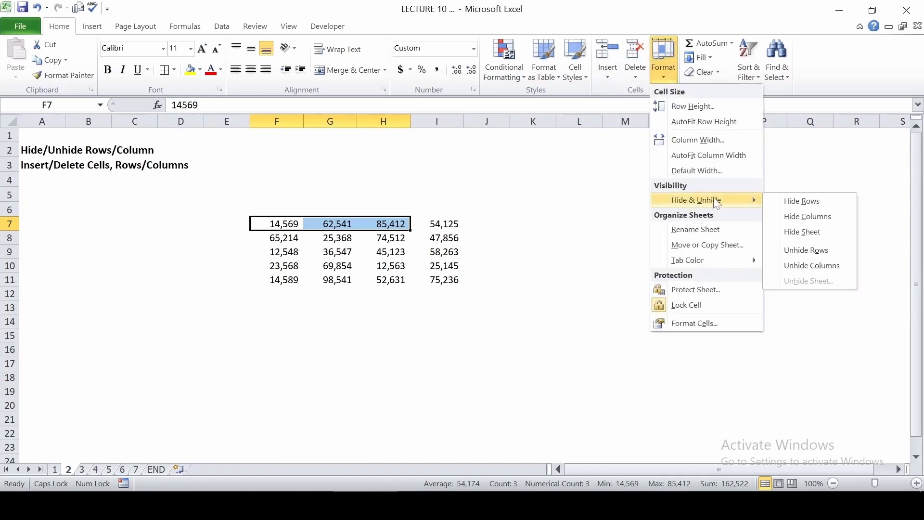
{"action": "left_click", "coordinate": [808, 217]}
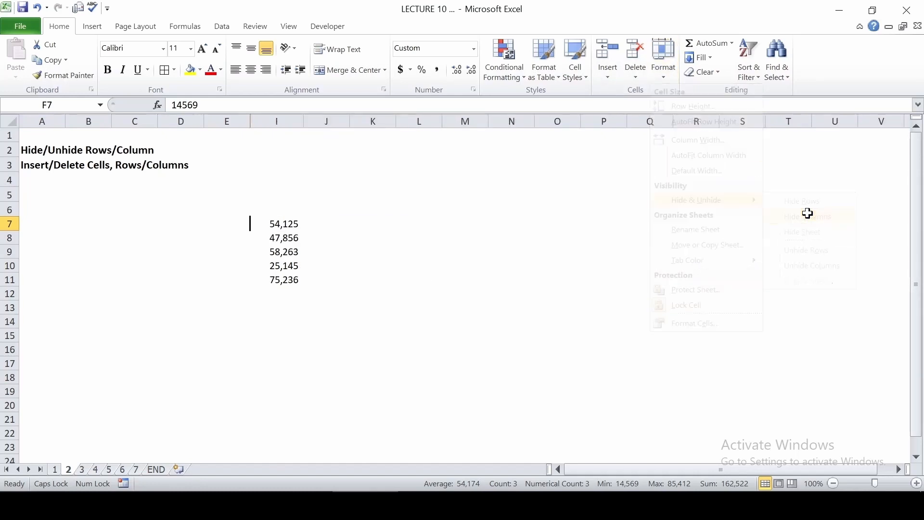
{"action": "left_click", "coordinate": [275, 223]}
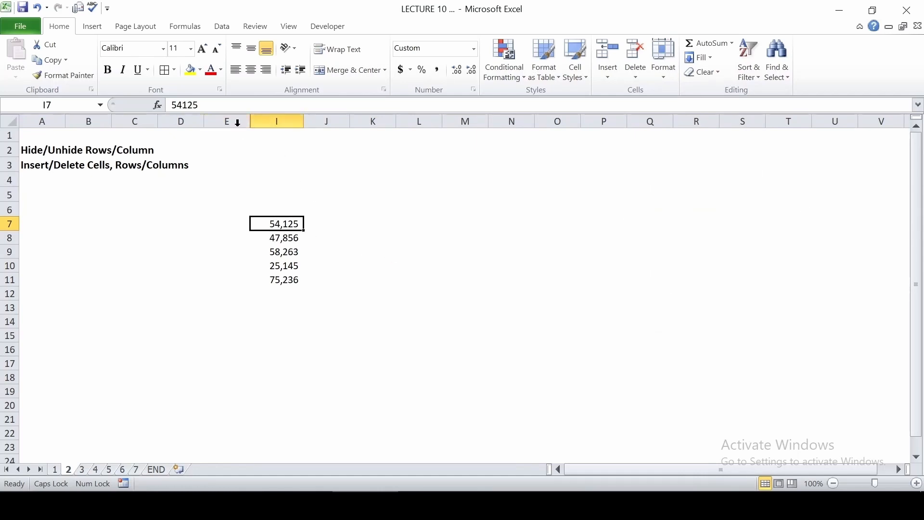
Unhide columns F to H by selecting the adjoining columns E and I
{"action": "left_click_drag", "start_coordinate": [235, 120], "coordinate": [274, 115]}
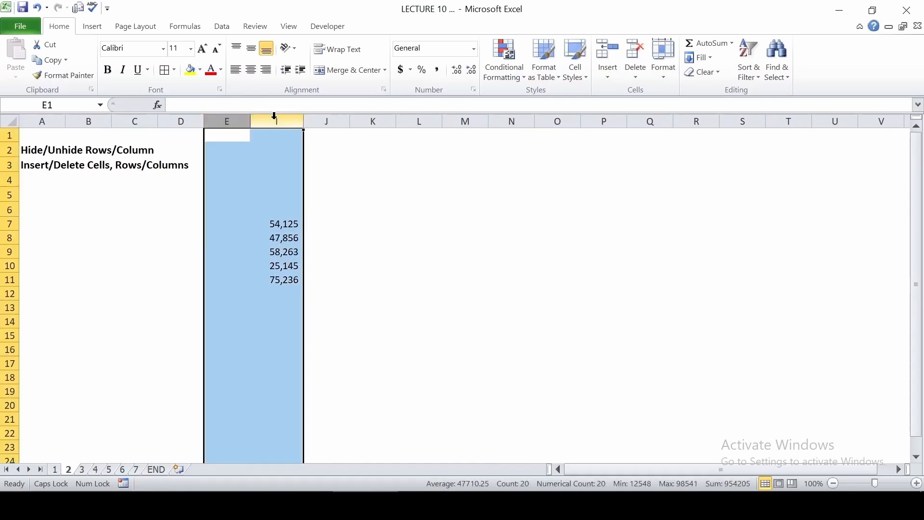
{"action": "left_click", "coordinate": [663, 77]}
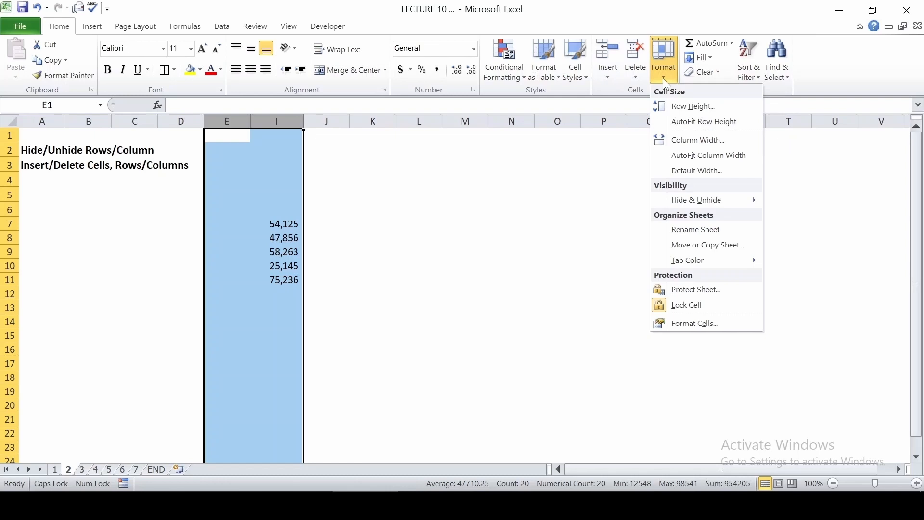
{"action": "mouse_move", "coordinate": [711, 200]}
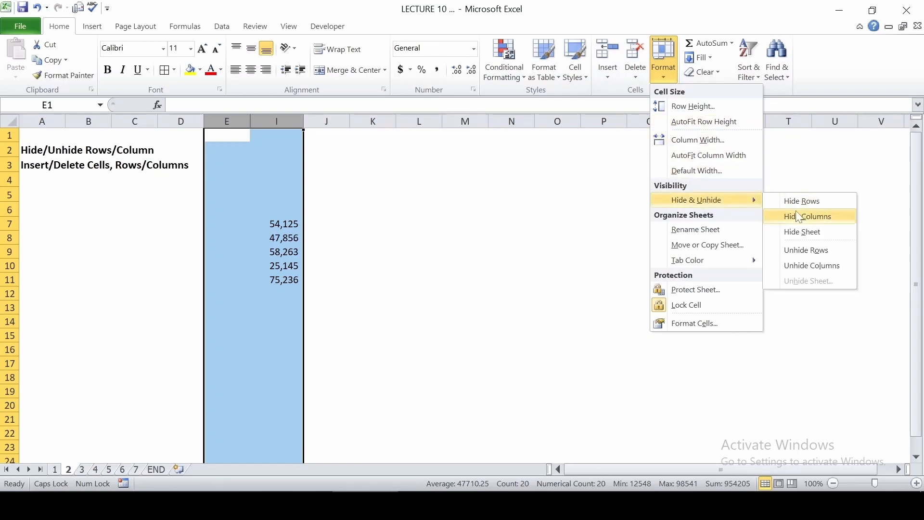
{"action": "left_click", "coordinate": [797, 266]}
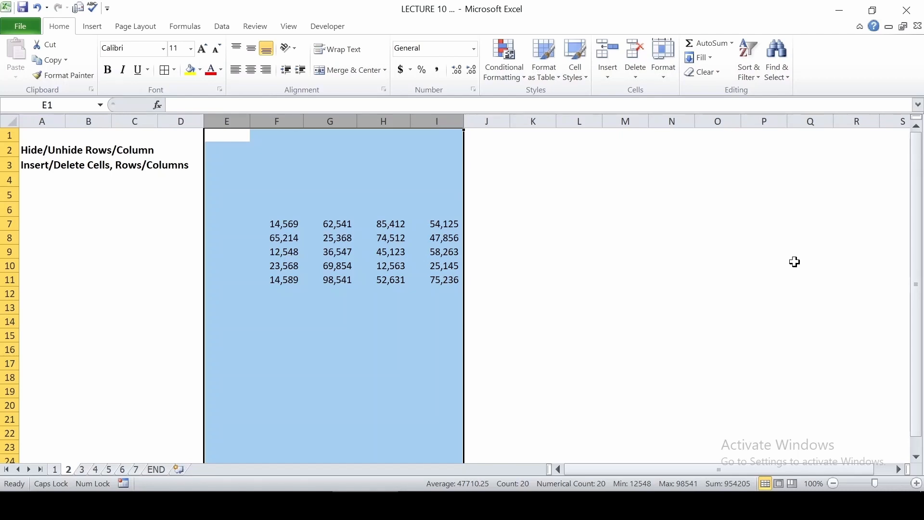
{"action": "key", "text": "shift+Right"}
{"action": "left_click", "coordinate": [548, 230]}
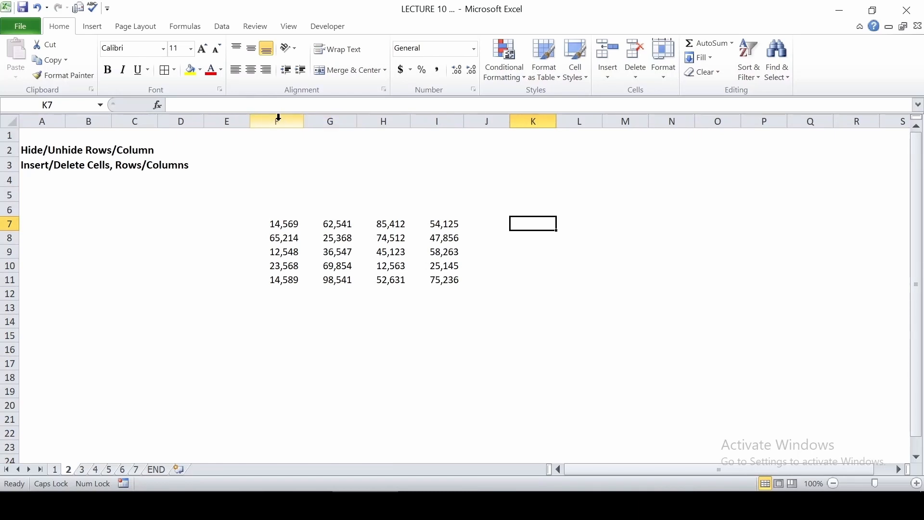
Hide the whole columns F to H again and unhide them through the adjoining columns E and I
{"action": "left_click_drag", "start_coordinate": [278, 117], "coordinate": [377, 120]}
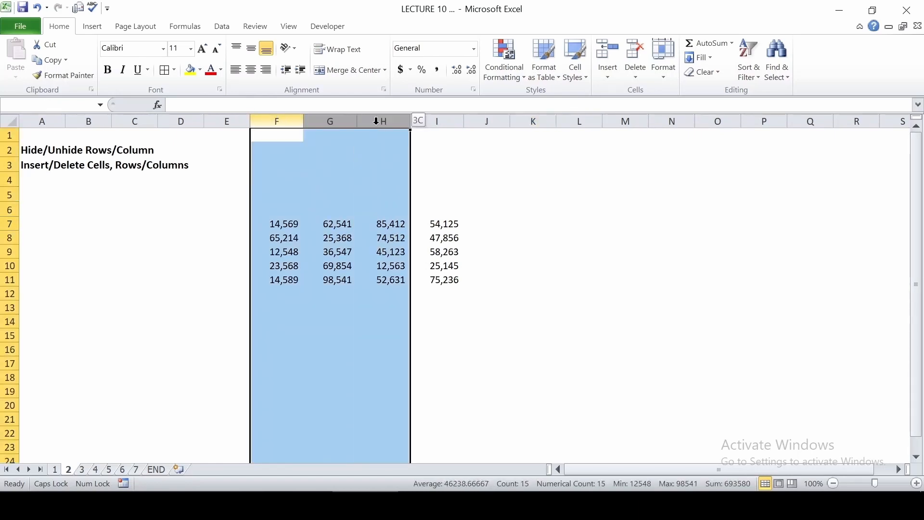
{"action": "right_click", "coordinate": [322, 120]}
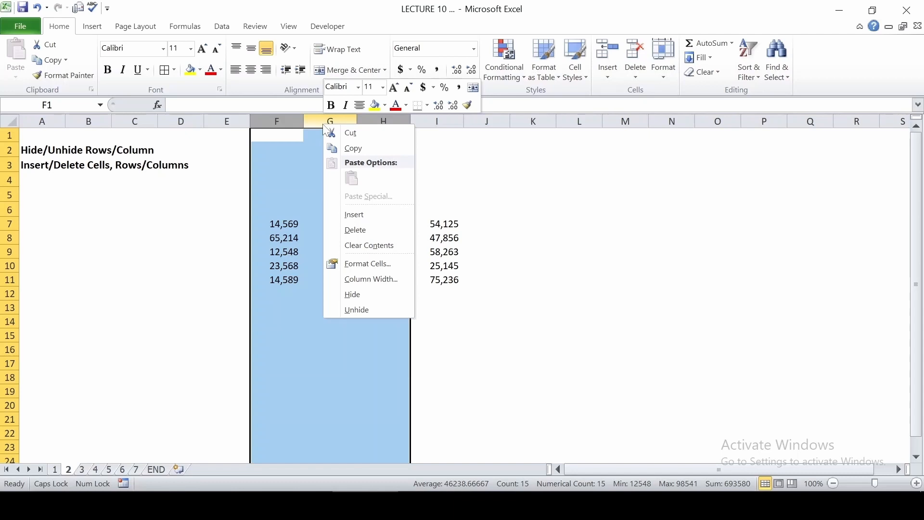
{"action": "left_click", "coordinate": [363, 301]}
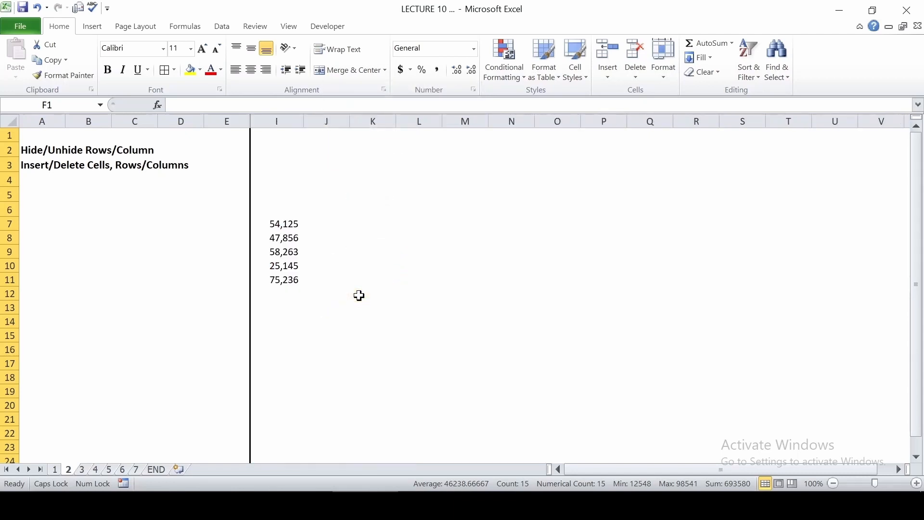
{"action": "left_click", "coordinate": [232, 117]}
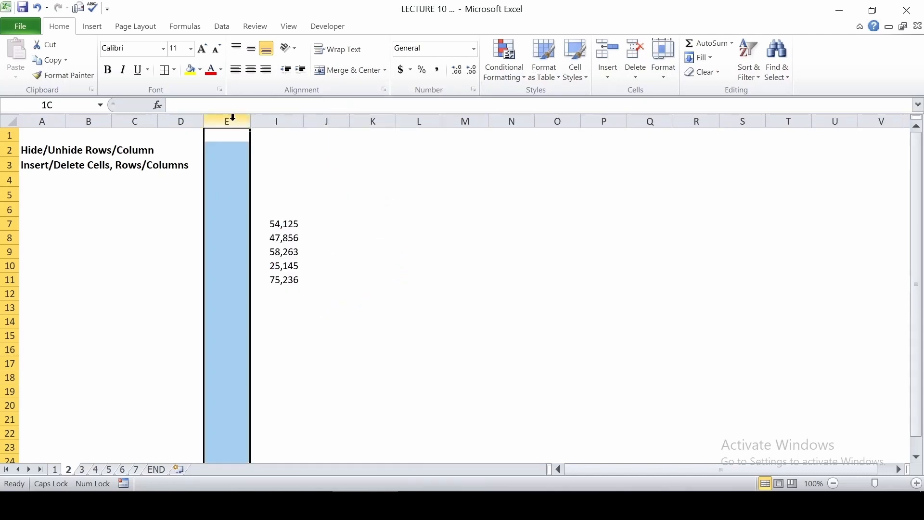
{"action": "left_click_drag", "start_coordinate": [233, 117], "coordinate": [271, 118]}
{"action": "right_click", "coordinate": [272, 121]}
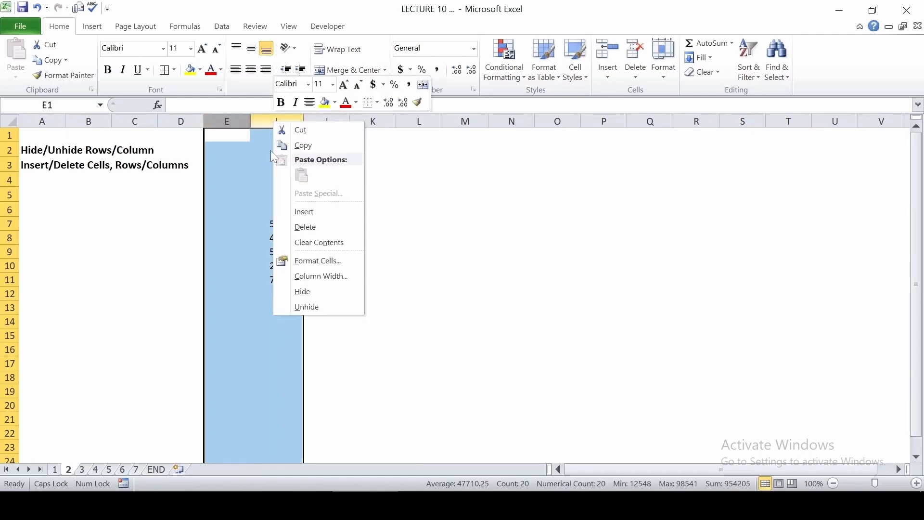
{"action": "left_click", "coordinate": [309, 306]}
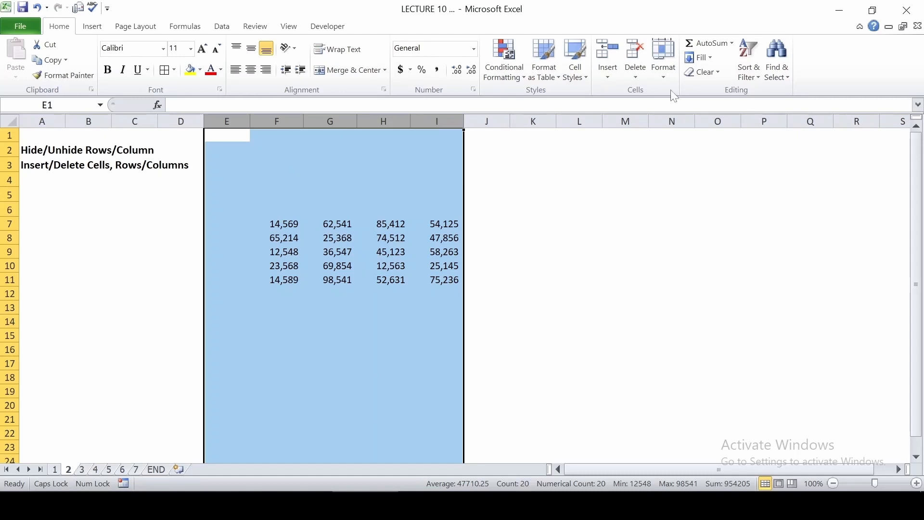
Hide sheet 2 of the workbook
{"action": "left_click", "coordinate": [666, 77]}
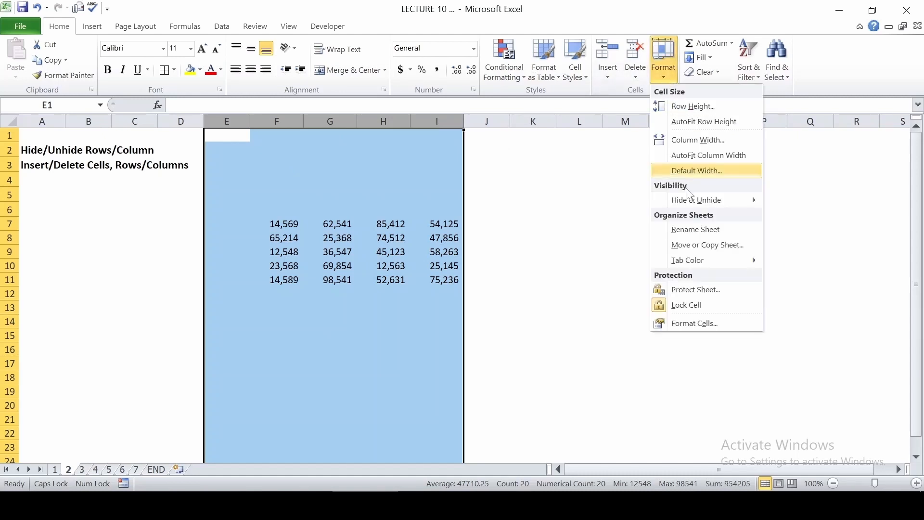
{"action": "mouse_move", "coordinate": [697, 200]}
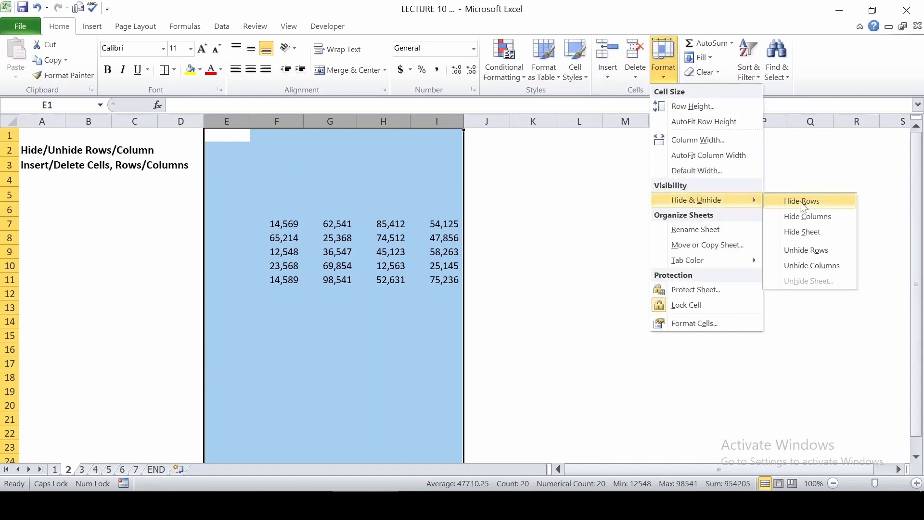
{"action": "left_click", "coordinate": [802, 232]}
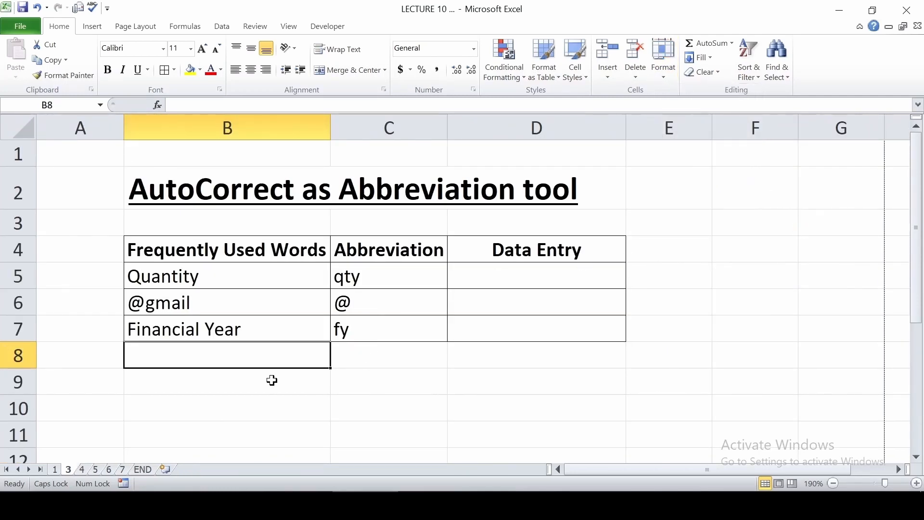
Unhide sheet 2 and select cell F7 in its number table
{"action": "right_click", "coordinate": [69, 469]}
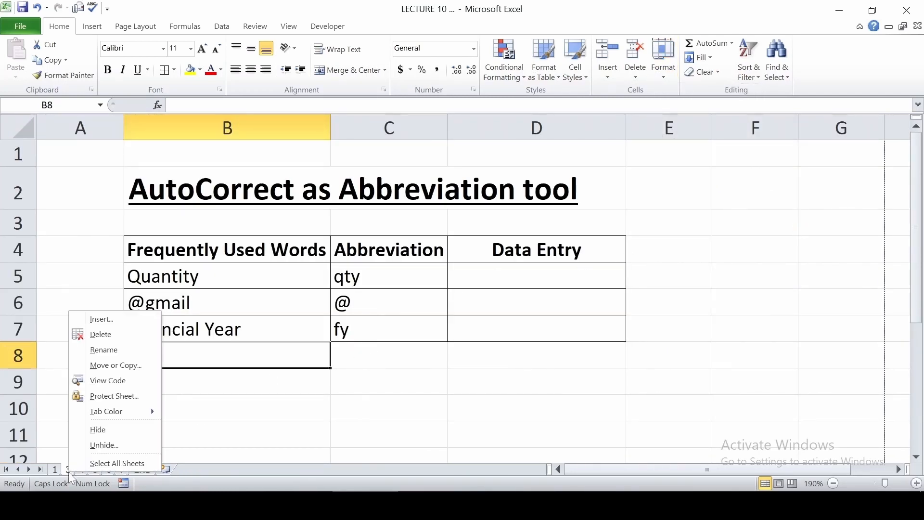
{"action": "left_click", "coordinate": [100, 446]}
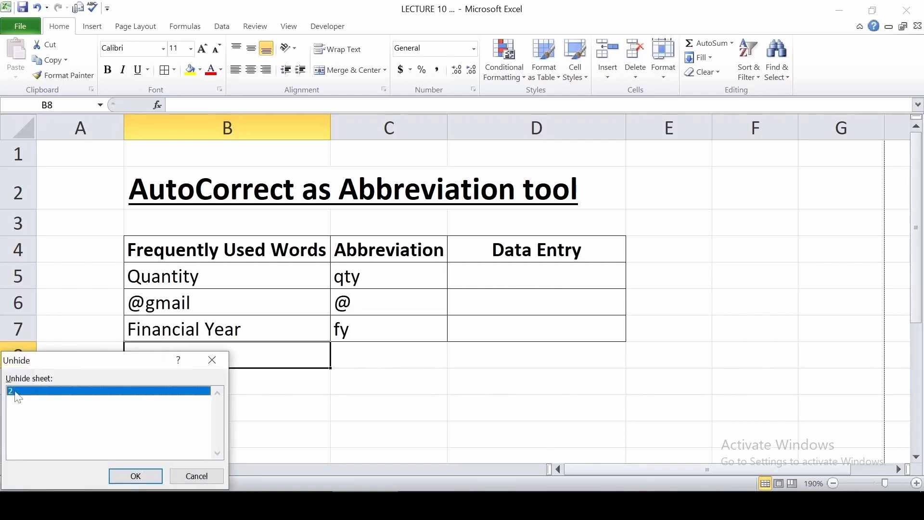
{"action": "left_click", "coordinate": [135, 476]}
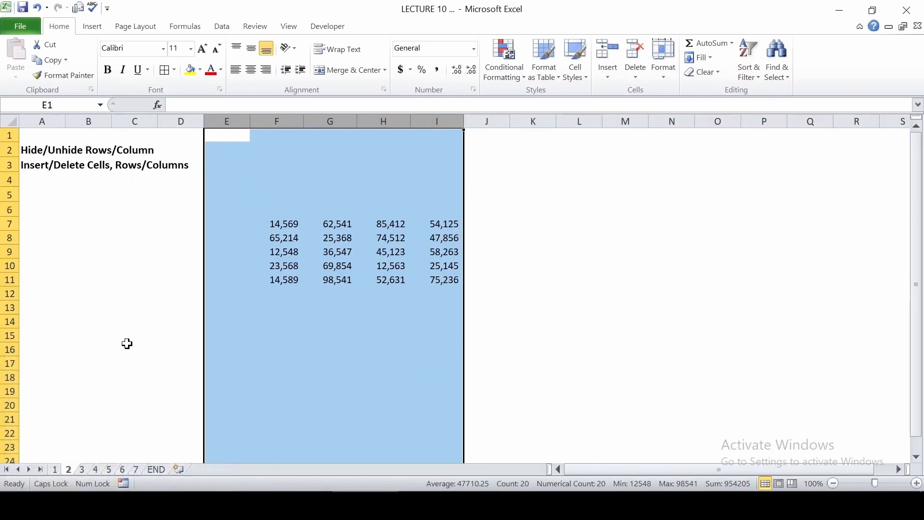
{"action": "left_click", "coordinate": [272, 276]}
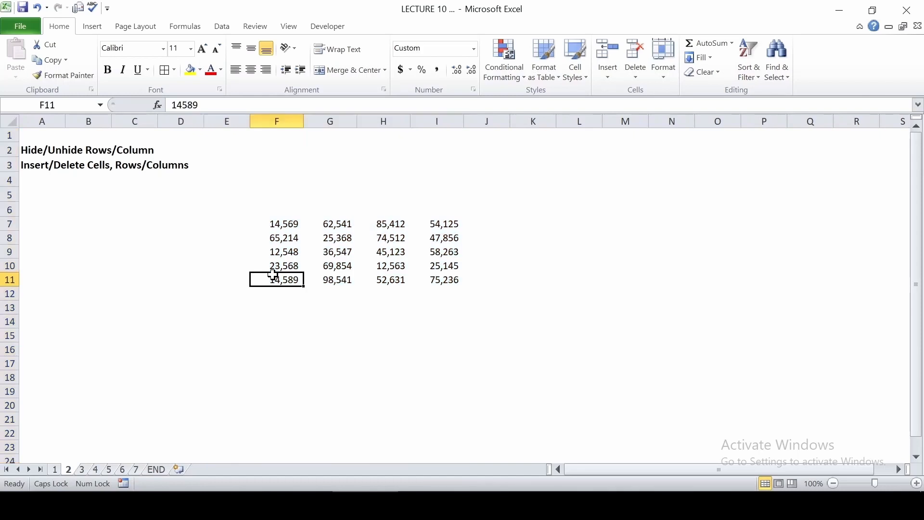
{"action": "left_click", "coordinate": [288, 220]}
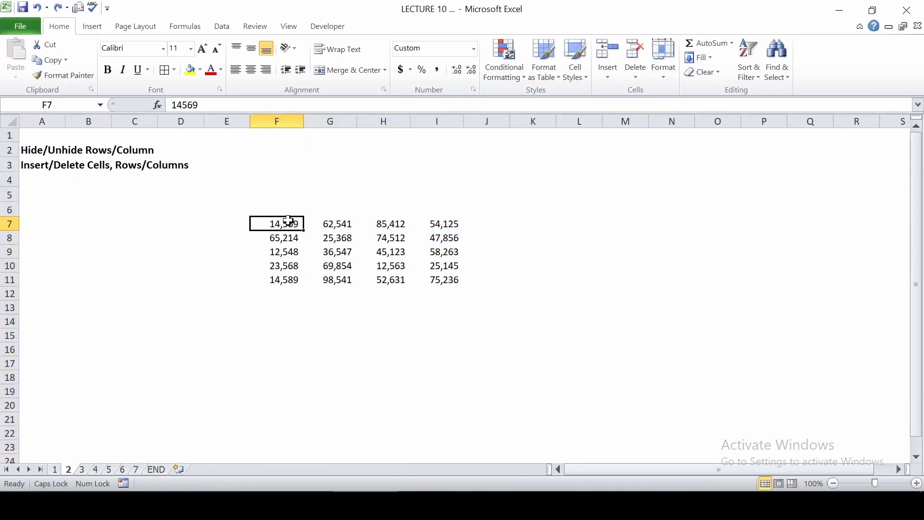
Insert a block of blank cells at G8:H9 in the number table, shifting the existing cells right
{"action": "left_click_drag", "start_coordinate": [288, 220], "coordinate": [418, 282]}
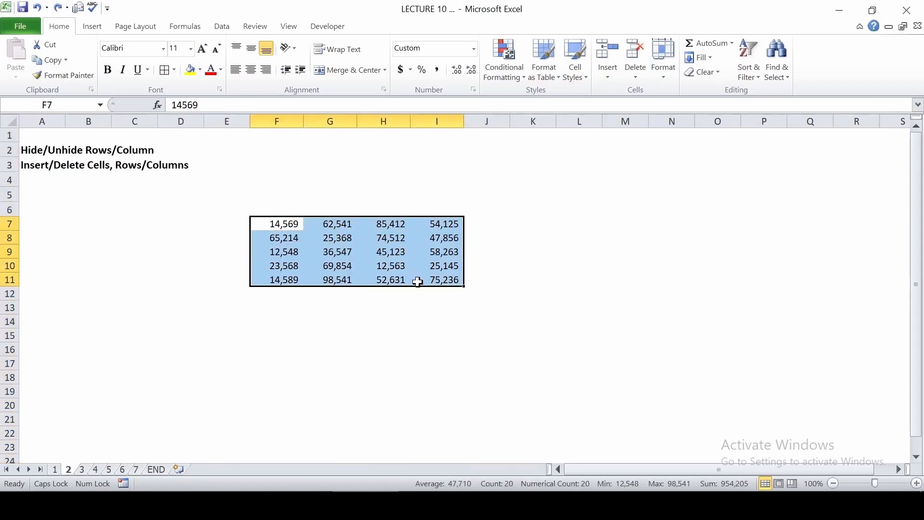
{"action": "left_click", "coordinate": [333, 240]}
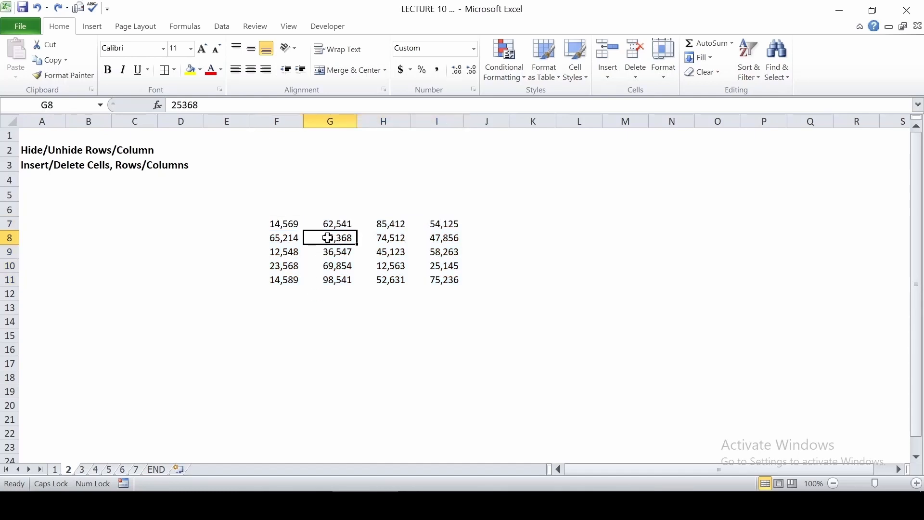
{"action": "left_click_drag", "start_coordinate": [331, 239], "coordinate": [389, 252]}
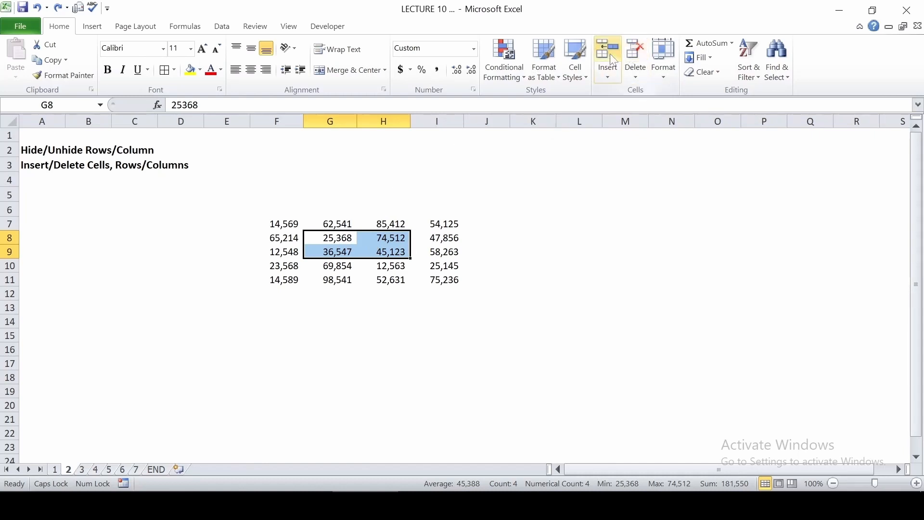
{"action": "left_click", "coordinate": [608, 78]}
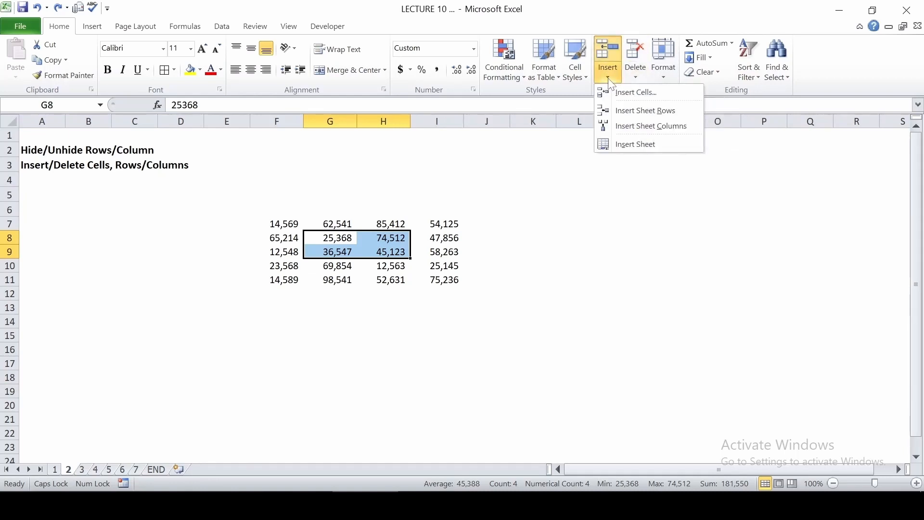
{"action": "left_click", "coordinate": [637, 92]}
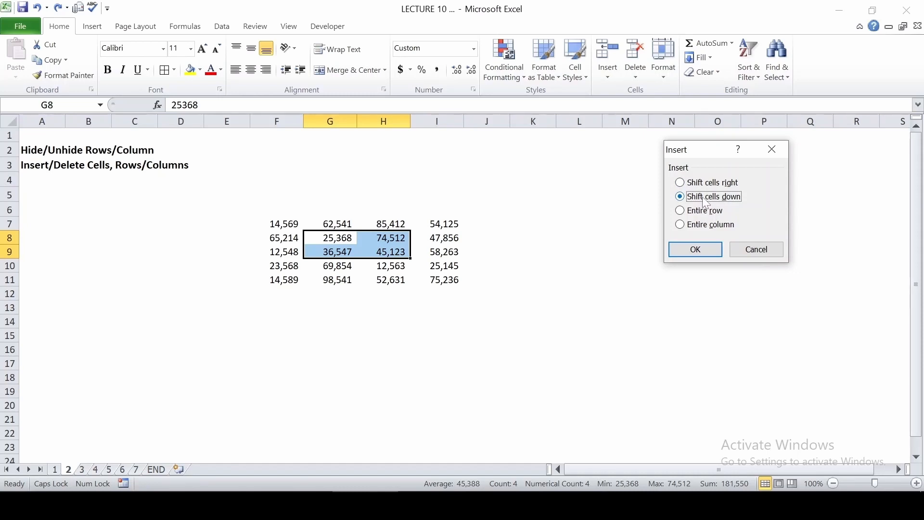
{"action": "left_click", "coordinate": [729, 186]}
{"action": "left_click", "coordinate": [713, 258]}
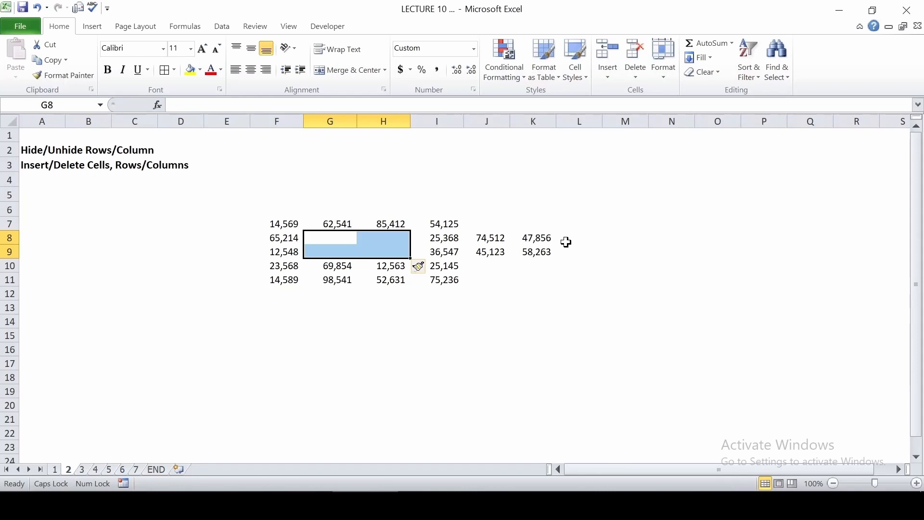
Delete the blank cells G8:H9, shifting the remaining cells left
{"action": "left_click", "coordinate": [640, 81]}
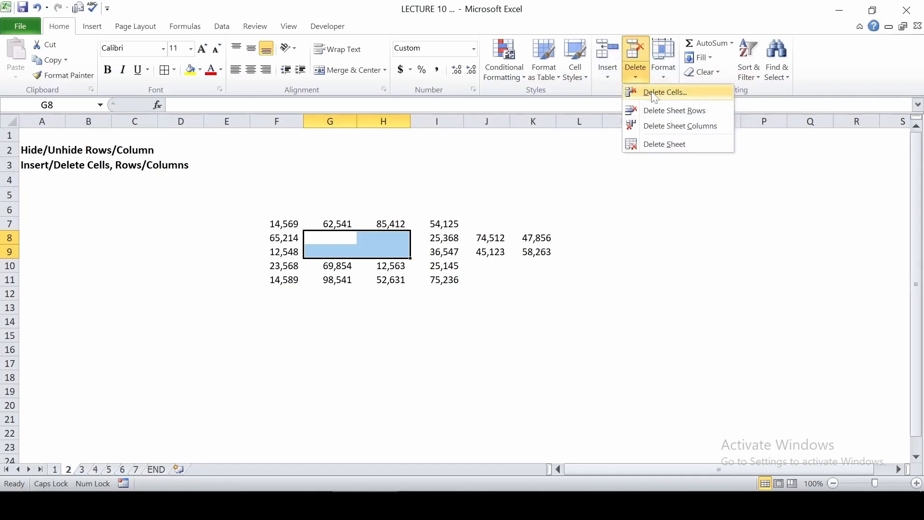
{"action": "left_click", "coordinate": [655, 93]}
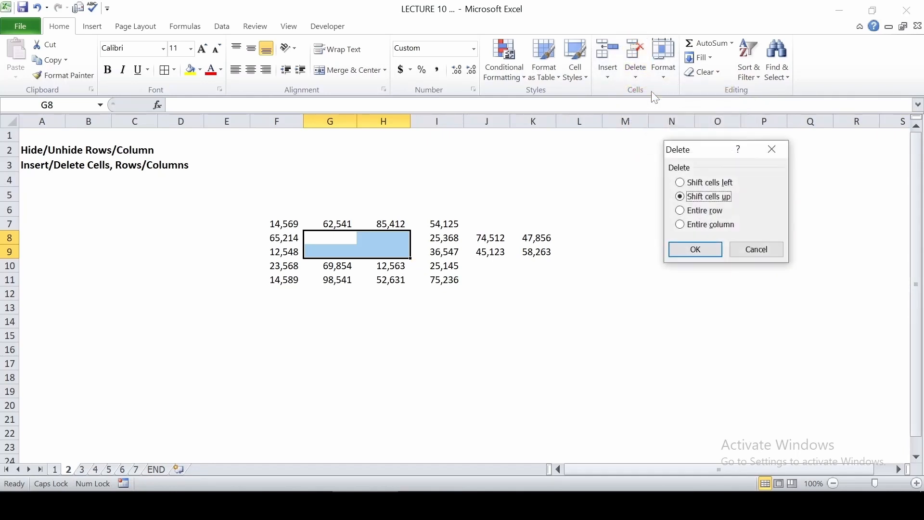
{"action": "left_click", "coordinate": [720, 187]}
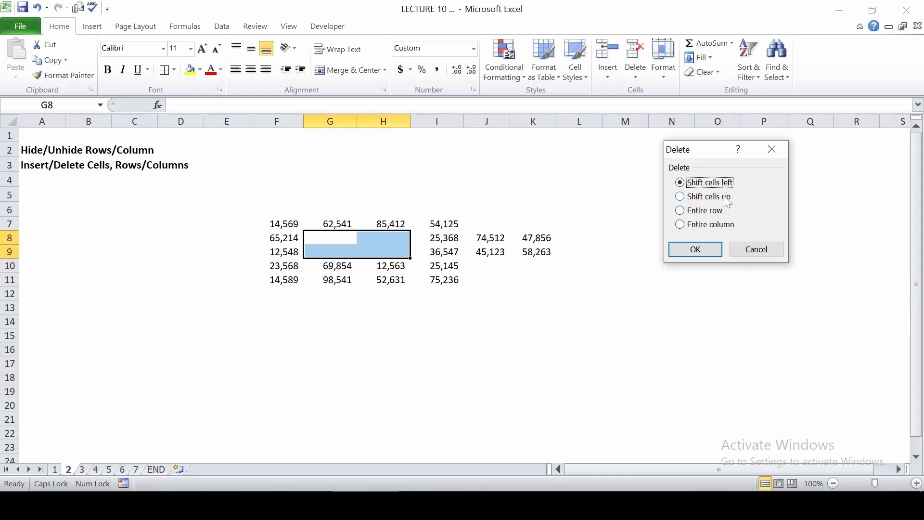
{"action": "left_click", "coordinate": [696, 249]}
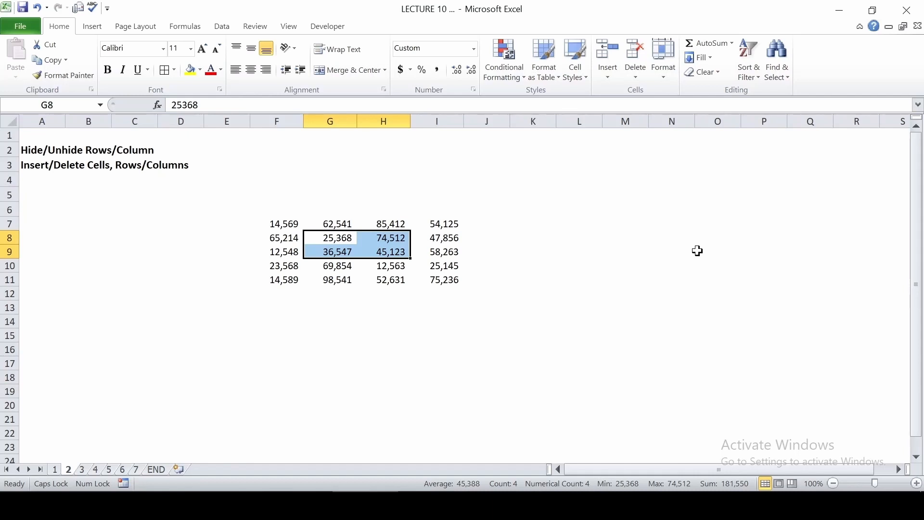
Insert blank cells at G8:H9 again, this time shifting the existing cells down
{"action": "left_click", "coordinate": [607, 78]}
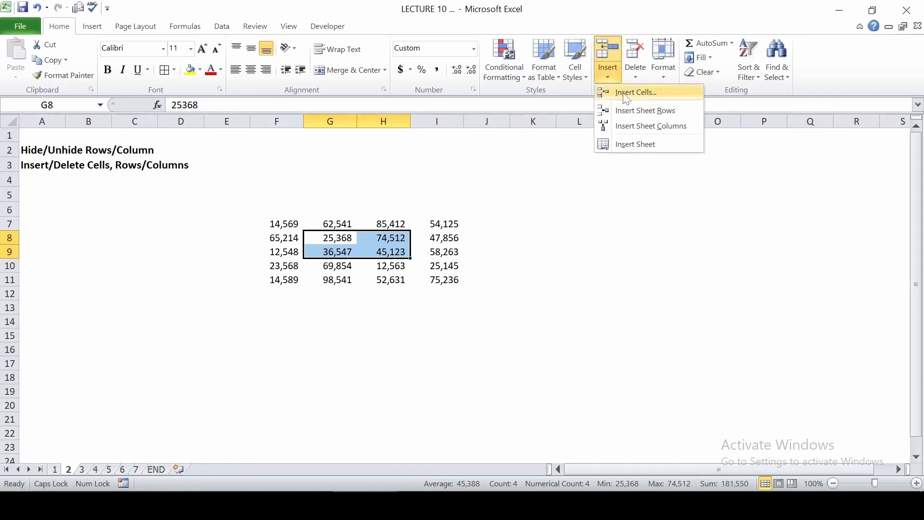
{"action": "left_click", "coordinate": [627, 94]}
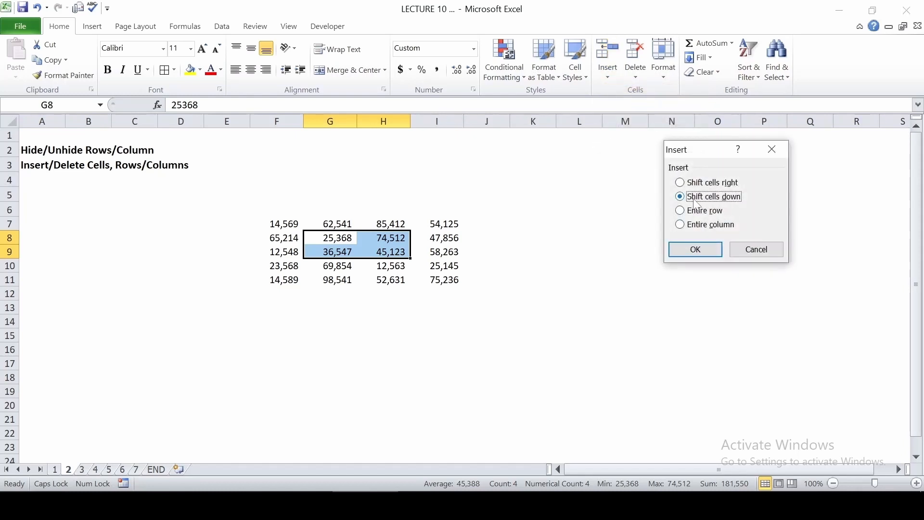
{"action": "left_click", "coordinate": [697, 250]}
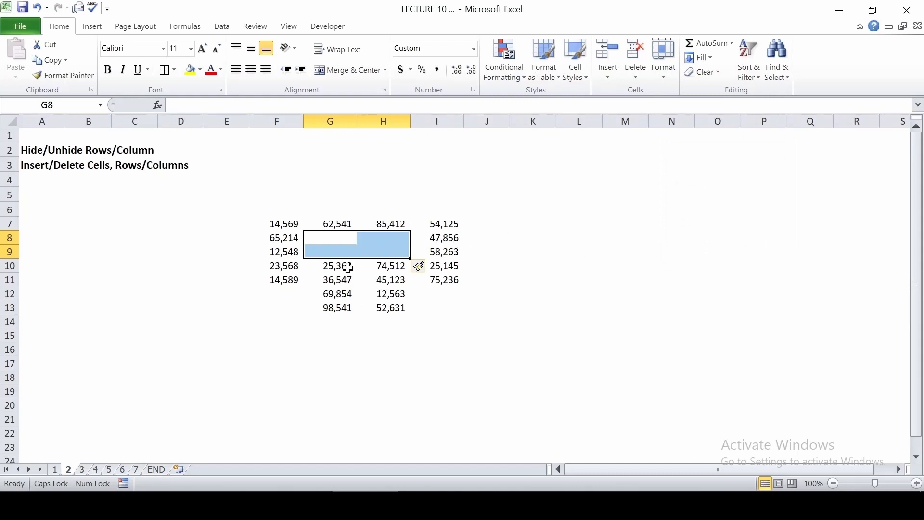
Delete the blank cells G8:H9, shifting the cells below up
{"action": "left_click", "coordinate": [637, 81]}
{"action": "left_click", "coordinate": [657, 94]}
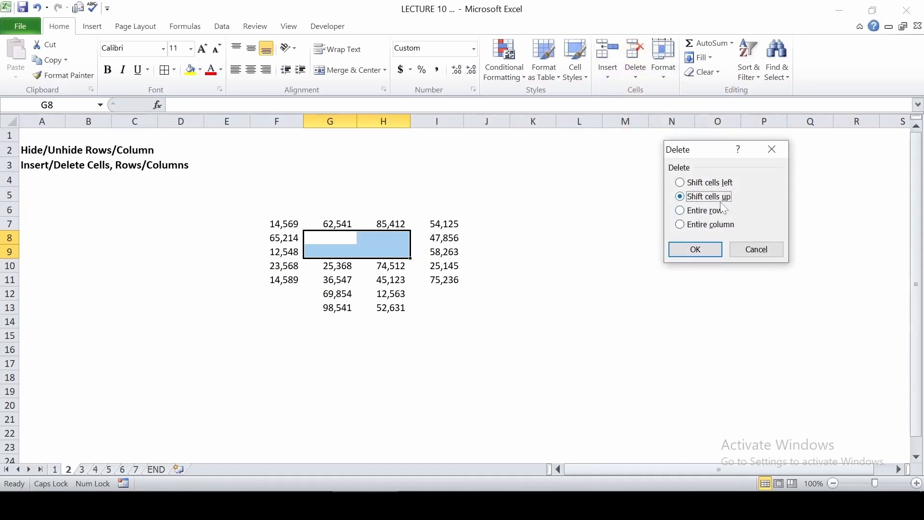
{"action": "left_click", "coordinate": [694, 252]}
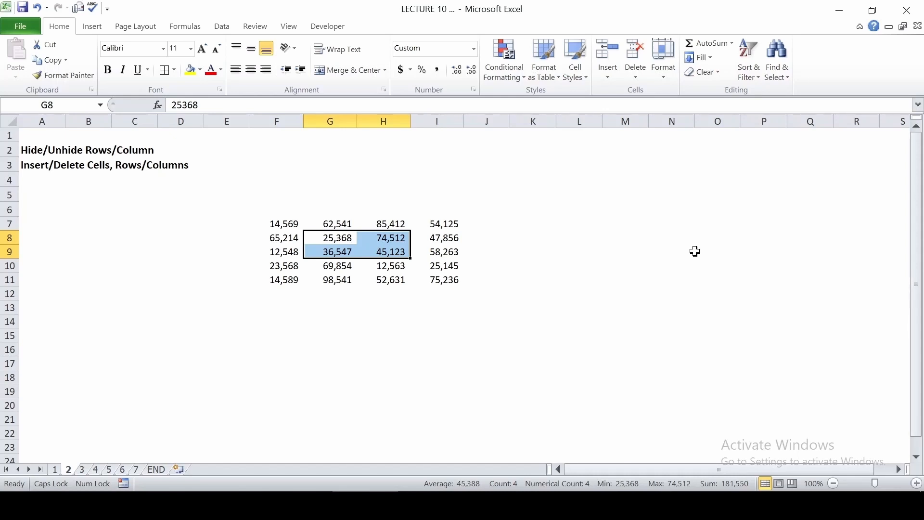
Insert entire rows at G8:G10 using the Entire row option of Insert Cells, and undo the insertion
{"action": "left_click", "coordinate": [336, 239]}
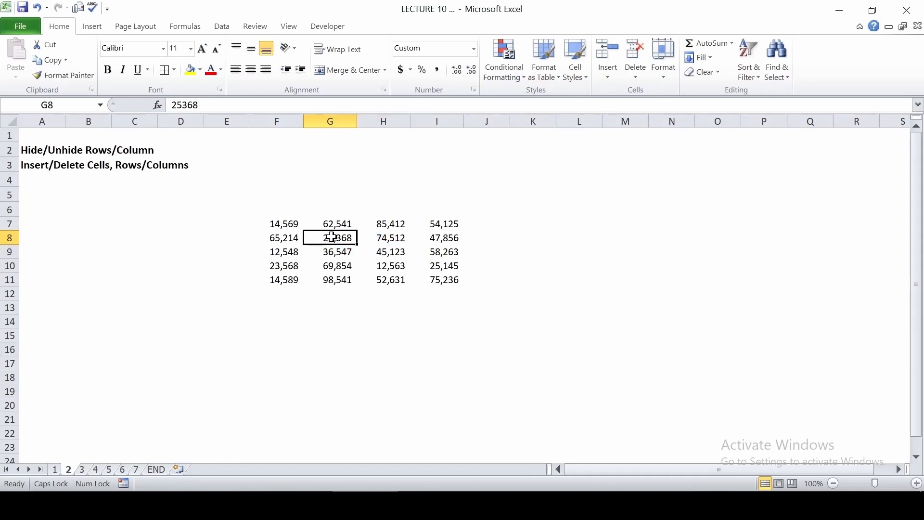
{"action": "left_click", "coordinate": [8, 237]}
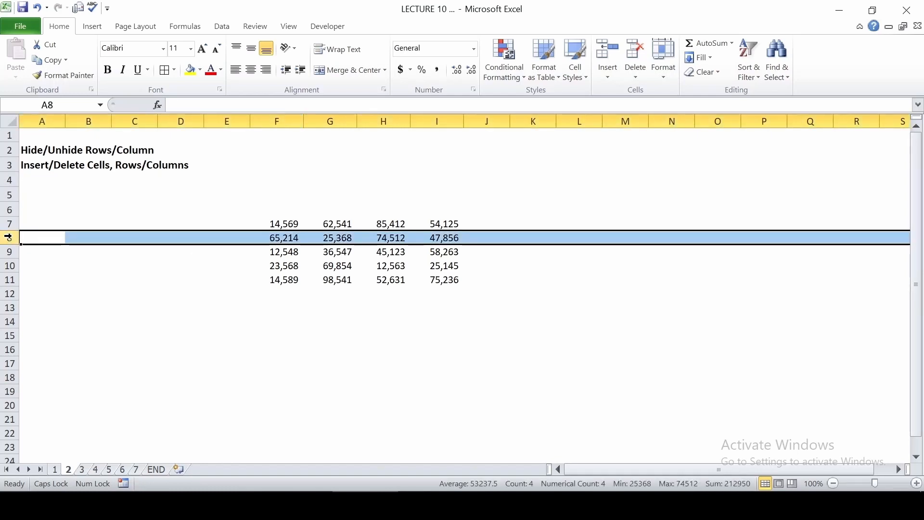
{"action": "left_click", "coordinate": [340, 238]}
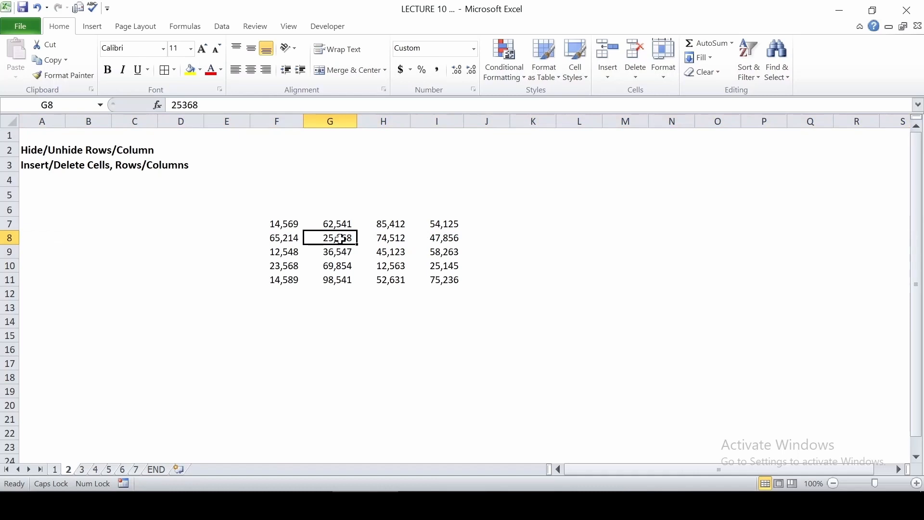
{"action": "left_click_drag", "start_coordinate": [341, 239], "coordinate": [343, 263]}
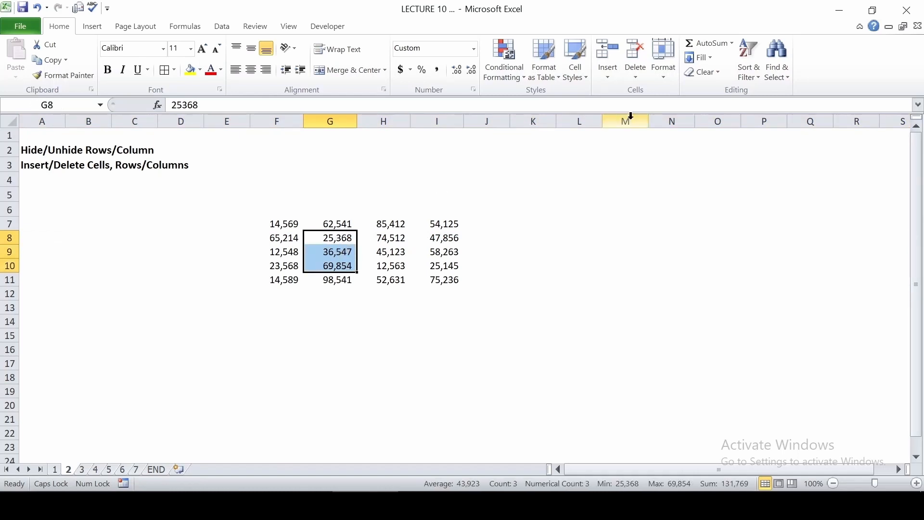
{"action": "left_click", "coordinate": [607, 80]}
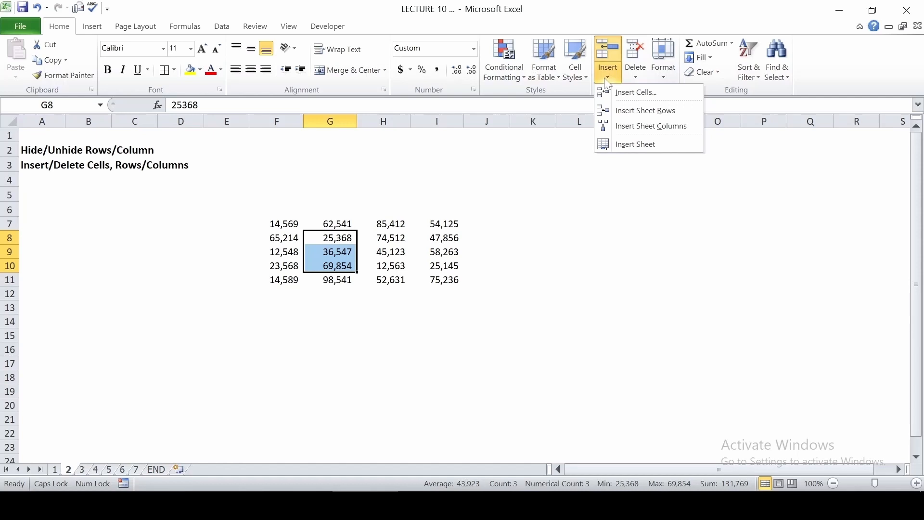
{"action": "left_click", "coordinate": [639, 94]}
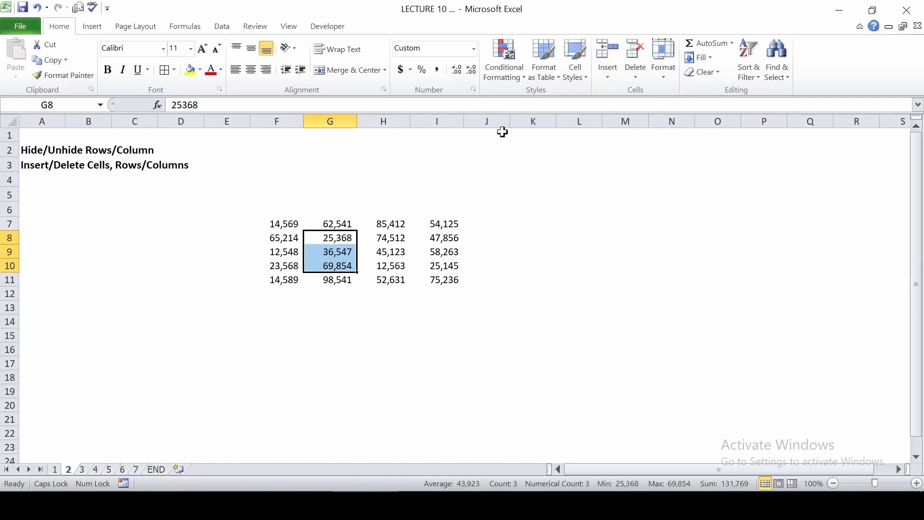
{"action": "left_click", "coordinate": [605, 78]}
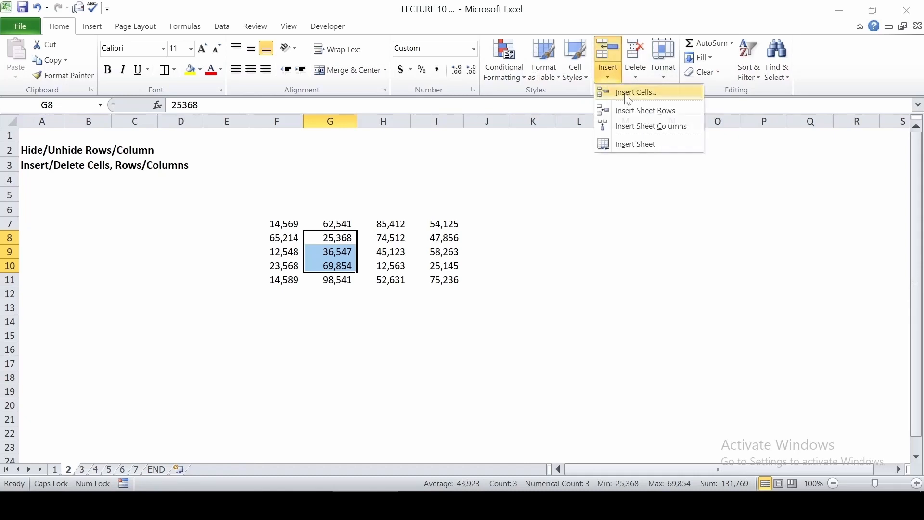
{"action": "left_click", "coordinate": [621, 94]}
{"action": "left_click", "coordinate": [704, 214]}
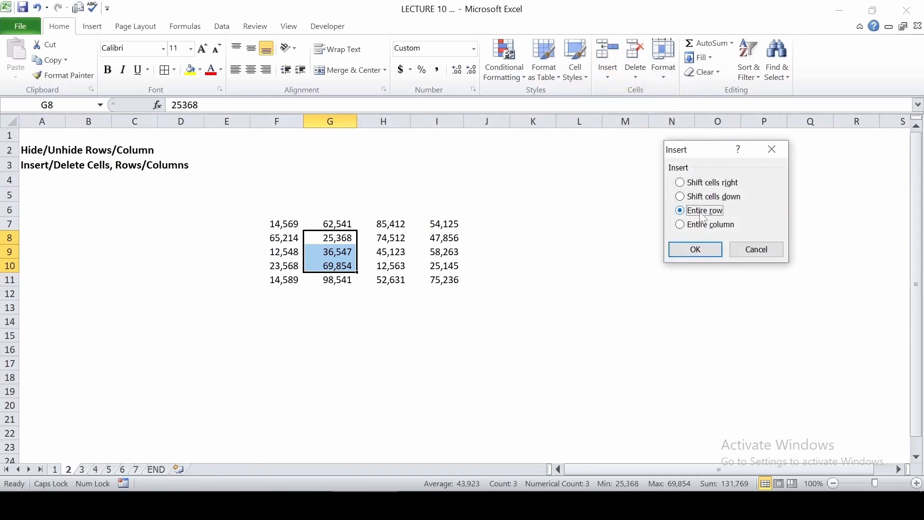
{"action": "left_click", "coordinate": [690, 251]}
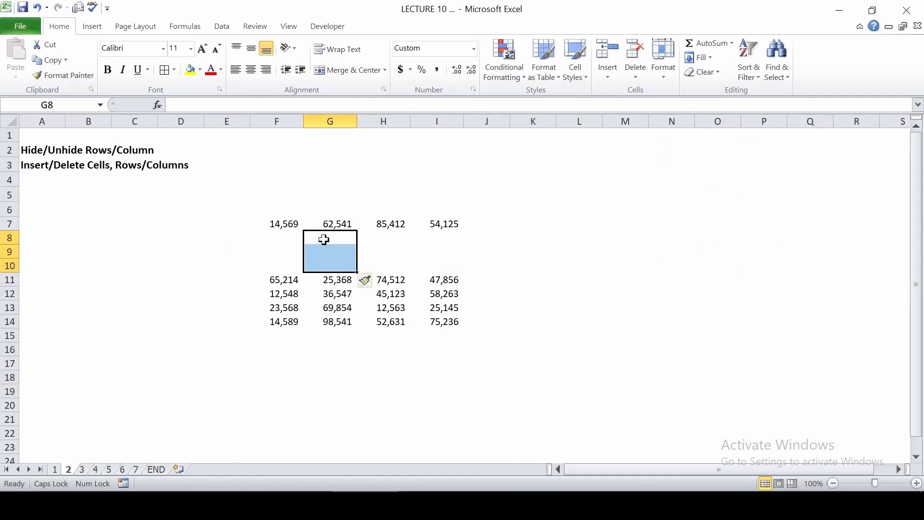
{"action": "key", "text": "ctrl+z"}
Insert sheet rows at G8:G10 and delete them again using the Entire row option of Delete Cells
{"action": "left_click", "coordinate": [607, 78]}
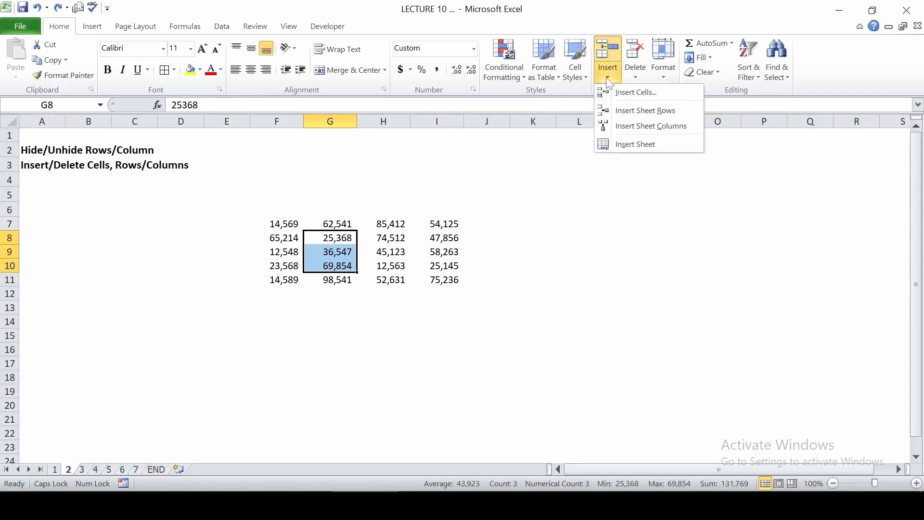
{"action": "left_click", "coordinate": [649, 114]}
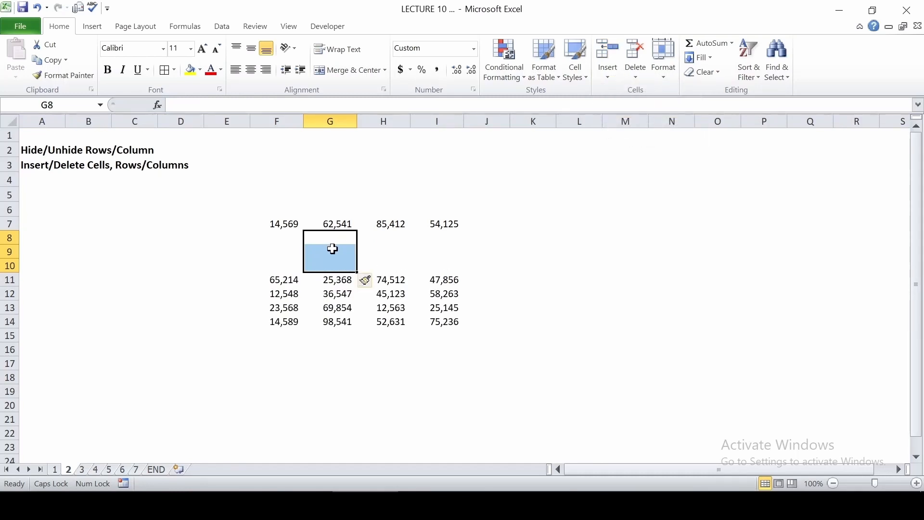
{"action": "left_click", "coordinate": [635, 76]}
{"action": "left_click", "coordinate": [662, 96]}
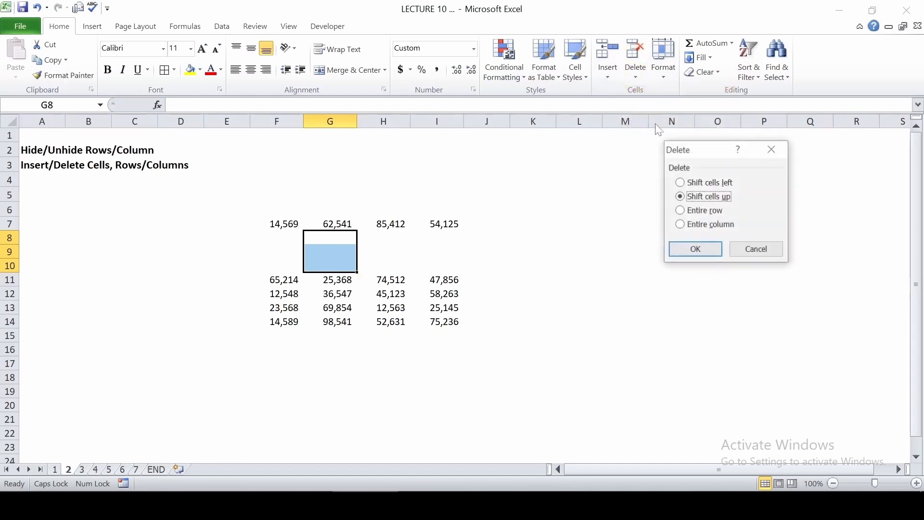
{"action": "left_click", "coordinate": [703, 212]}
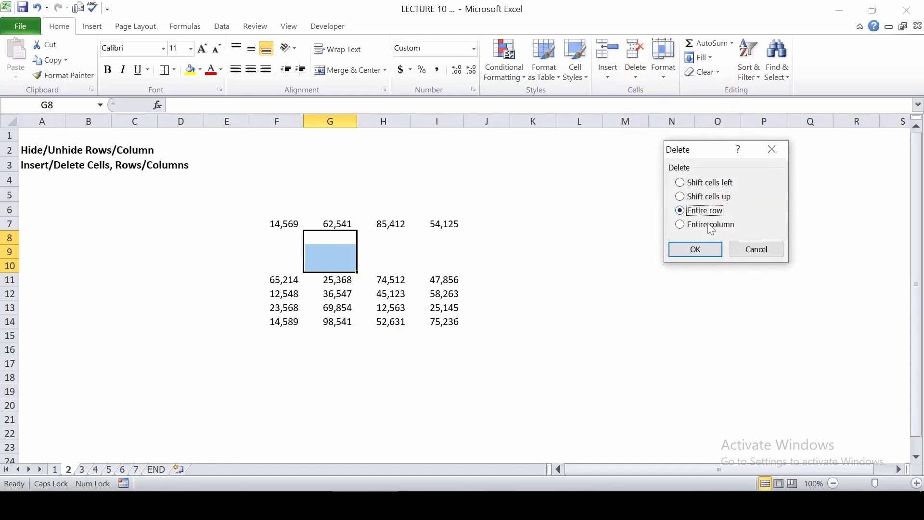
{"action": "left_click", "coordinate": [694, 254]}
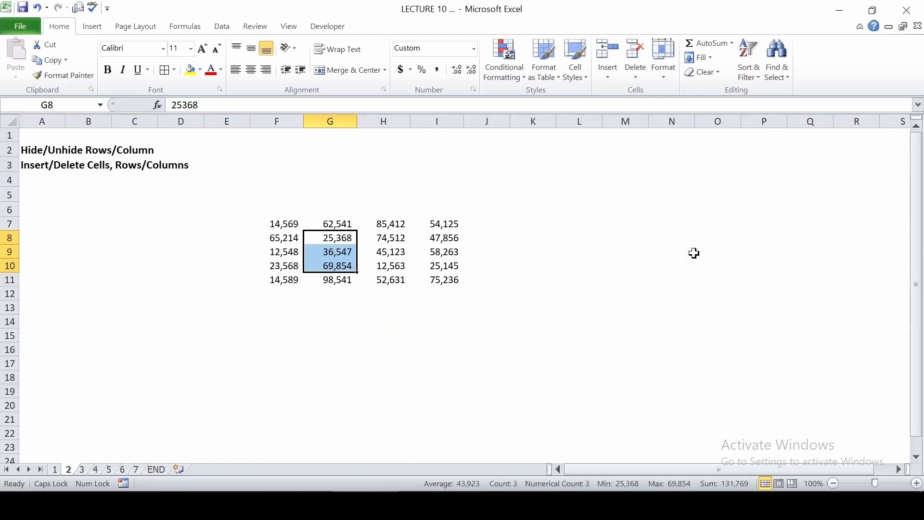
Undo the row deletion and remove the blank rows 8 to 10 with Delete Sheet Rows instead
{"action": "key", "text": "ctrl+z"}
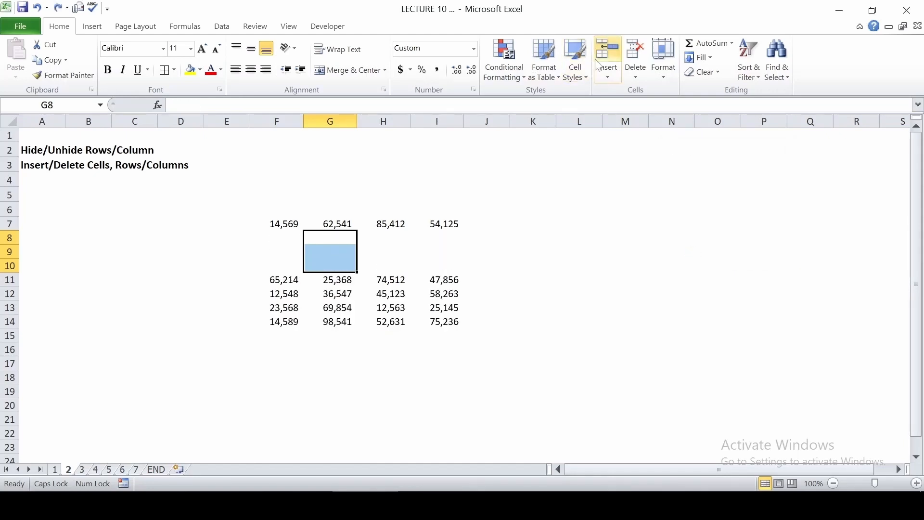
{"action": "left_click", "coordinate": [637, 75]}
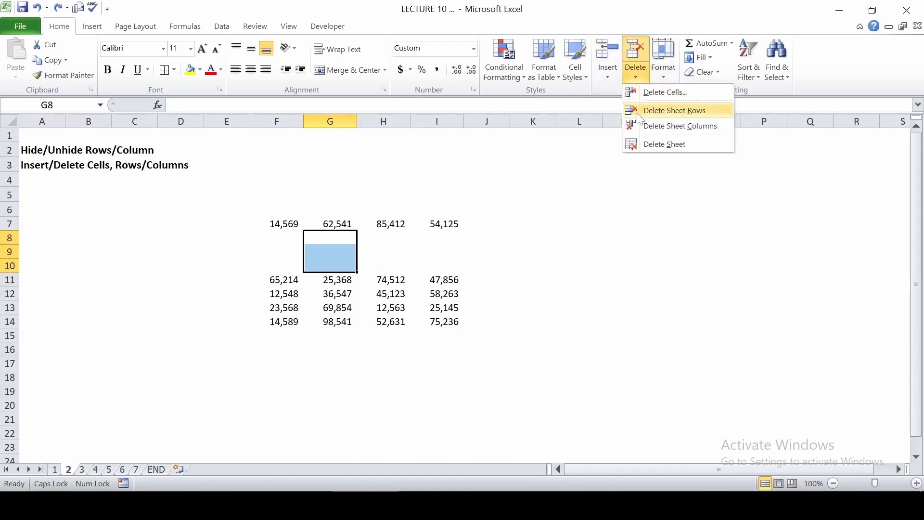
{"action": "left_click", "coordinate": [688, 110]}
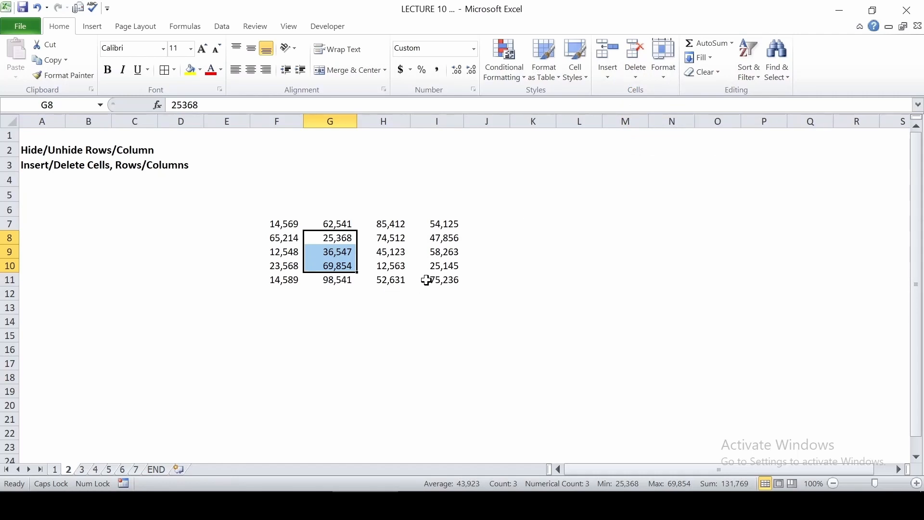
Insert a blank column at cell G9 using the Entire column option of Insert Cells
{"action": "left_click", "coordinate": [337, 238]}
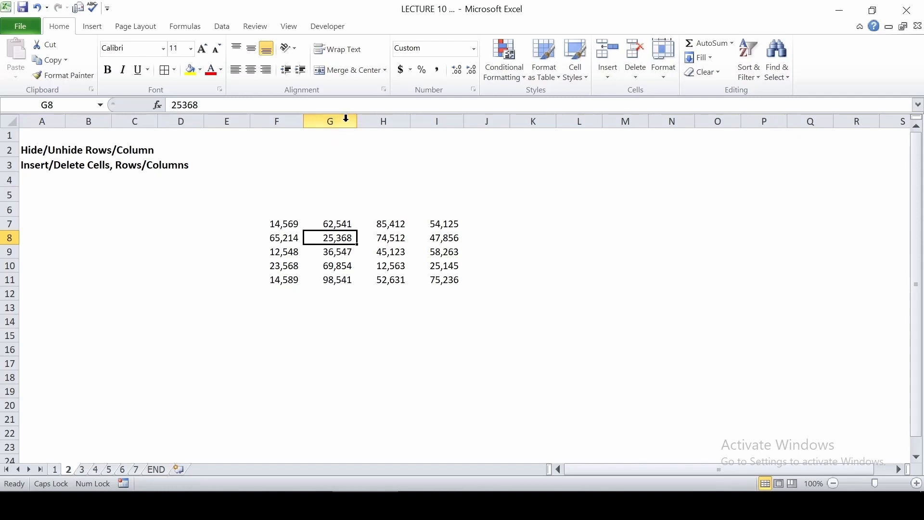
{"action": "left_click", "coordinate": [336, 228]}
{"action": "left_click", "coordinate": [332, 254]}
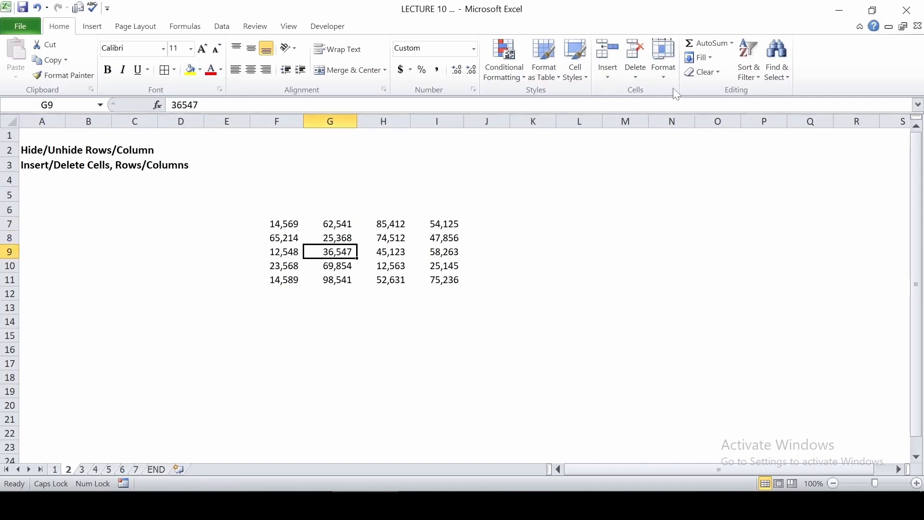
{"action": "left_click", "coordinate": [611, 77]}
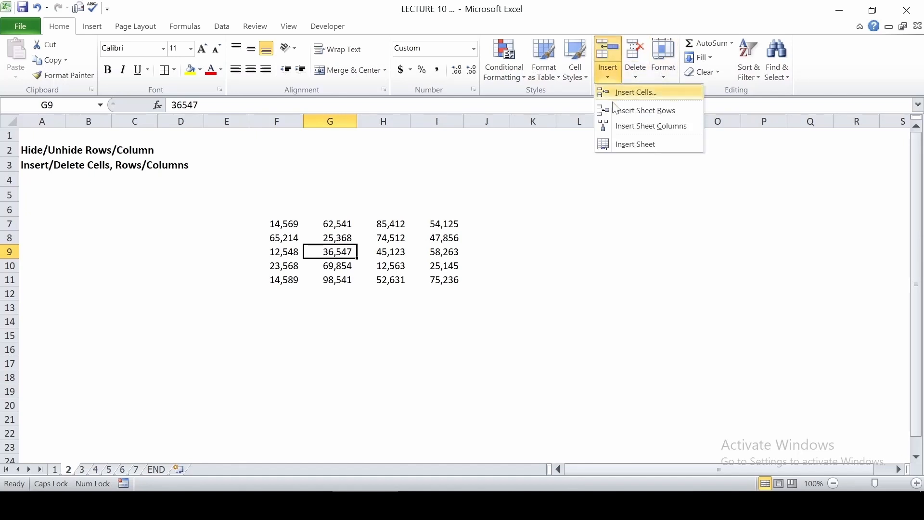
{"action": "left_click", "coordinate": [624, 95]}
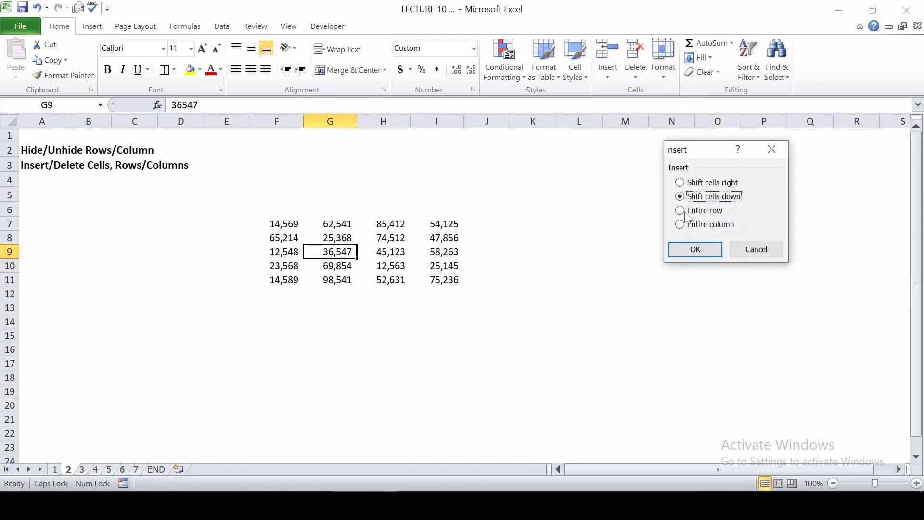
{"action": "left_click", "coordinate": [701, 226]}
{"action": "left_click", "coordinate": [693, 250]}
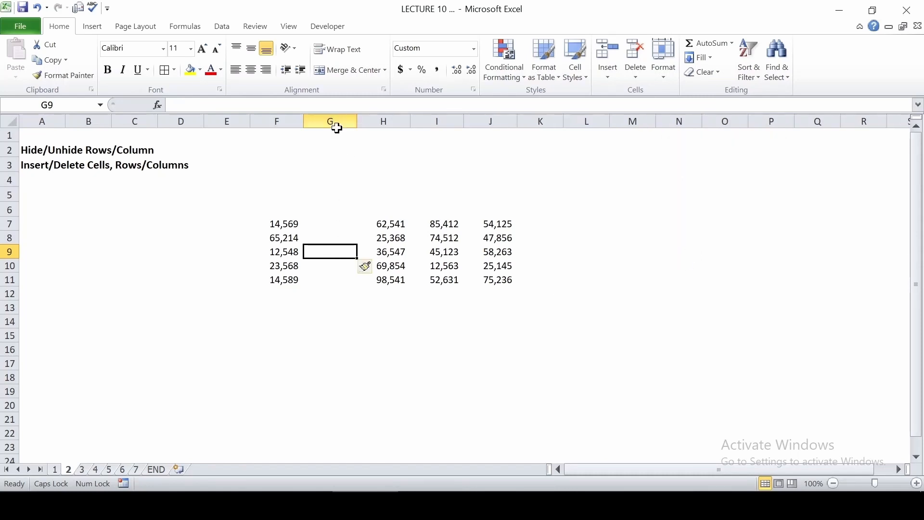
Delete the blank column G using the Entire column option of Delete Cells
{"action": "left_click", "coordinate": [637, 76]}
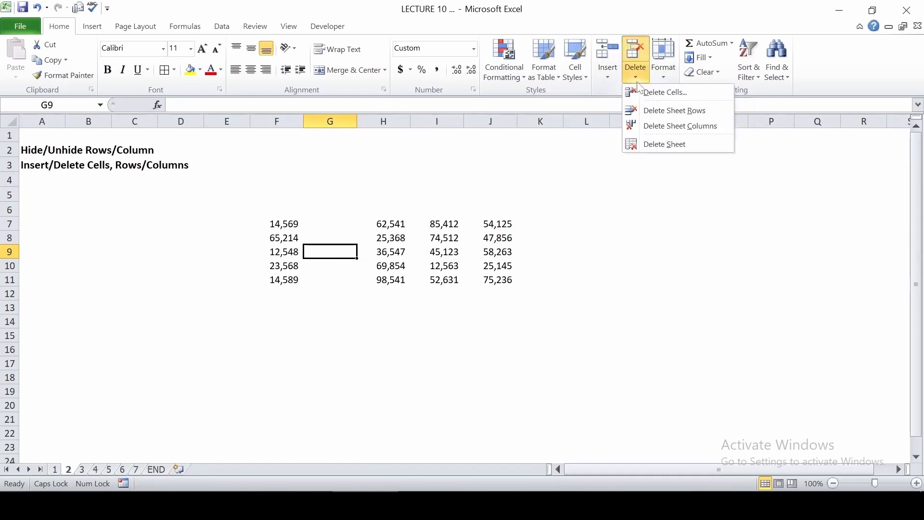
{"action": "left_click", "coordinate": [664, 91]}
{"action": "left_click", "coordinate": [713, 230]}
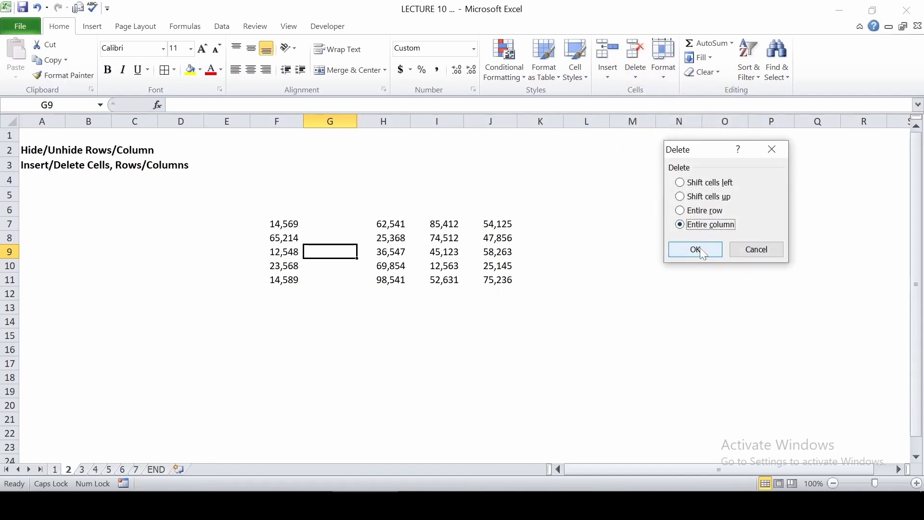
{"action": "left_click", "coordinate": [702, 252]}
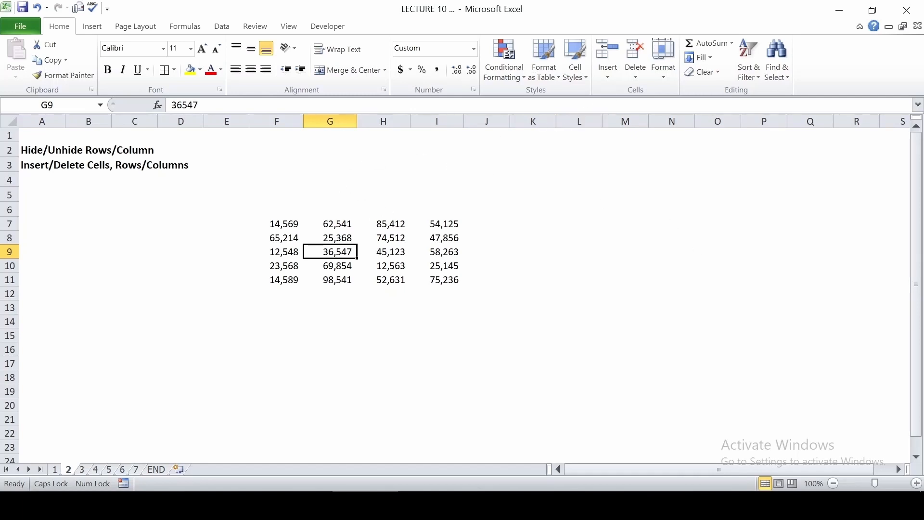
Insert a blank column at G with Insert Sheet Columns and remove it with Delete Sheet Columns
{"action": "left_click", "coordinate": [608, 78]}
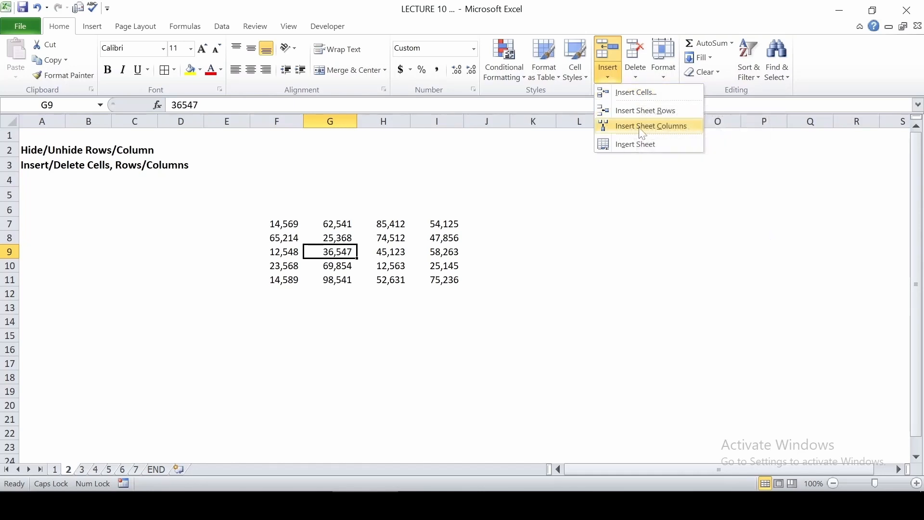
{"action": "left_click", "coordinate": [641, 130]}
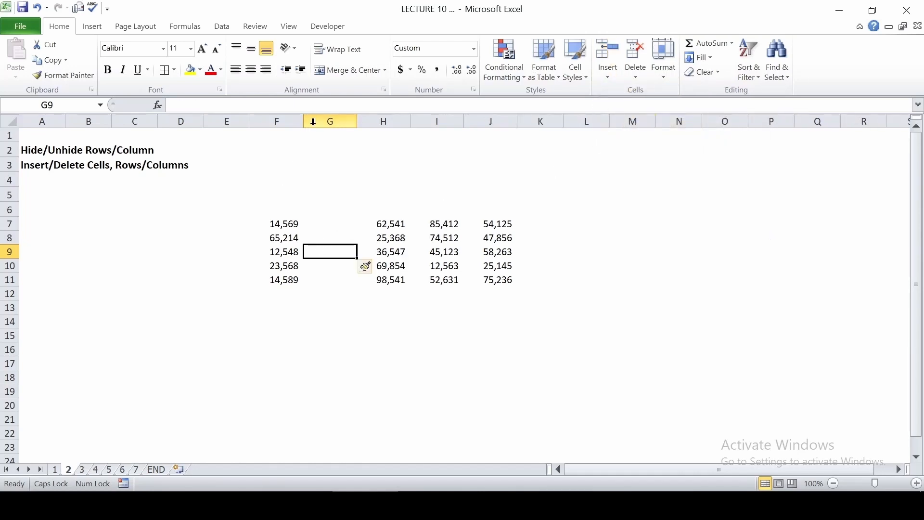
{"action": "left_click", "coordinate": [636, 76]}
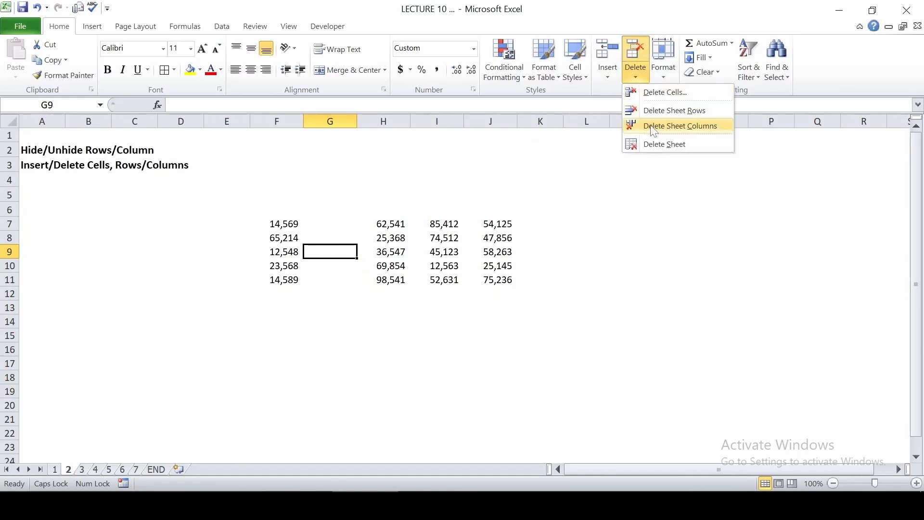
{"action": "left_click", "coordinate": [695, 133]}
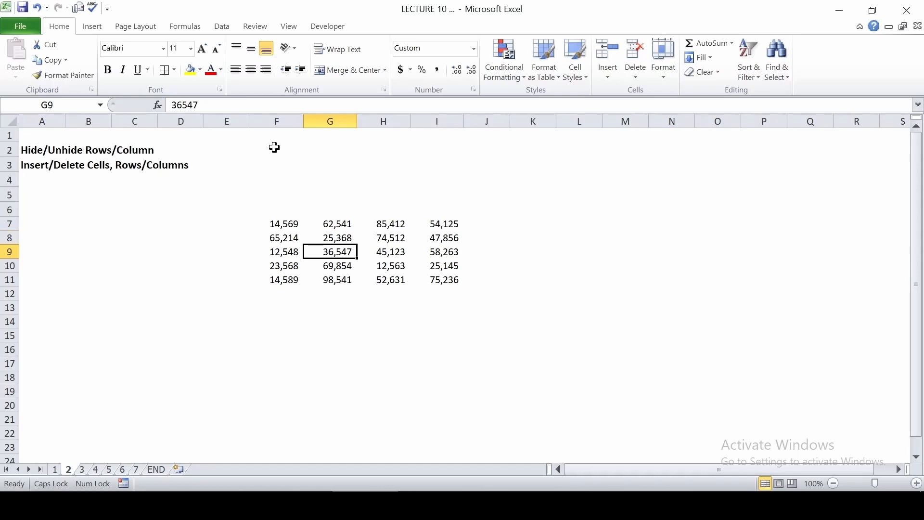
Insert a blank row at the selected sheet row 9 and undo the insertion
{"action": "left_click", "coordinate": [6, 250]}
{"action": "right_click", "coordinate": [5, 250]}
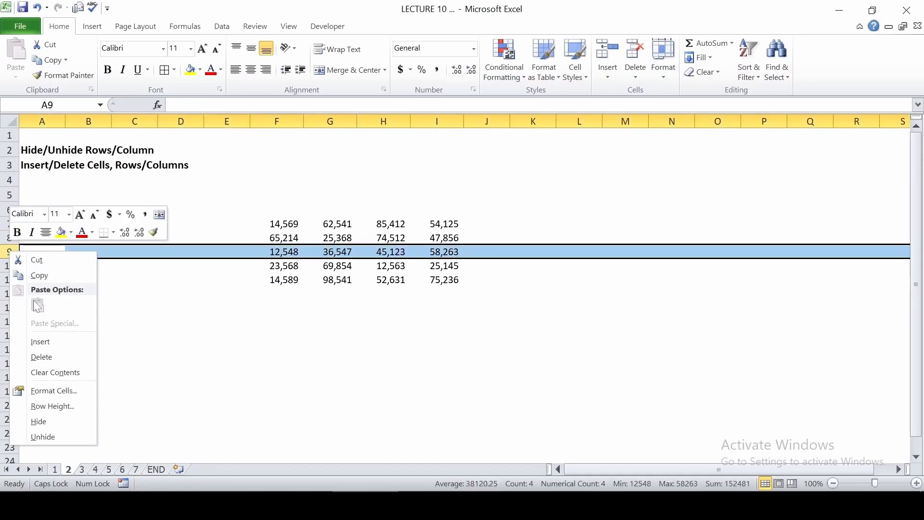
{"action": "left_click", "coordinate": [69, 343]}
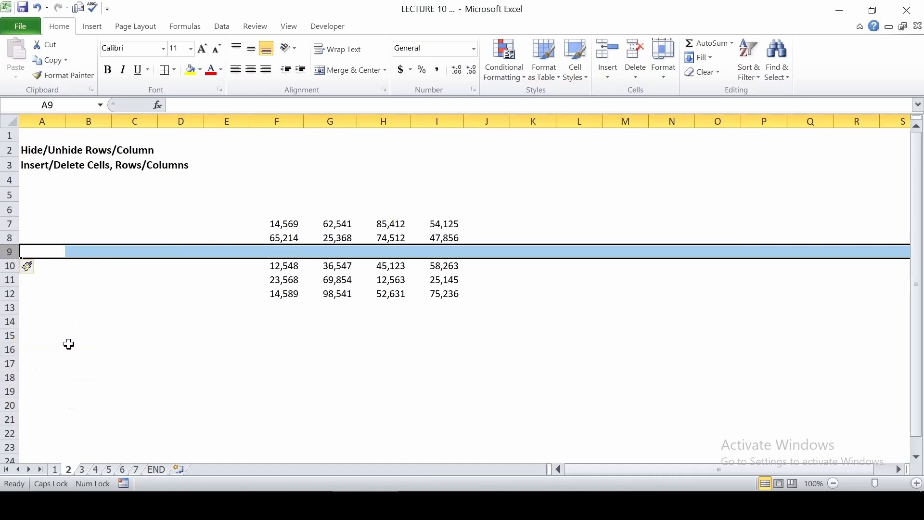
{"action": "left_click", "coordinate": [292, 252]}
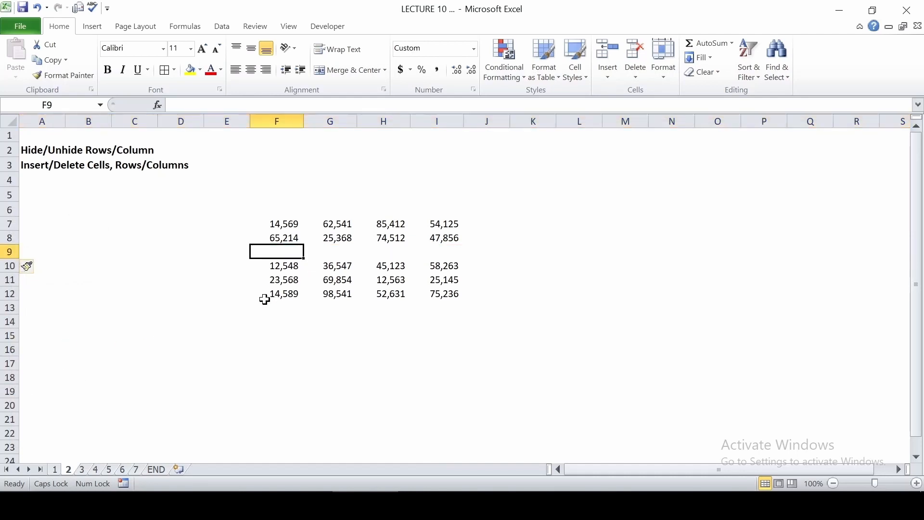
{"action": "key", "text": "ctrl+z"}
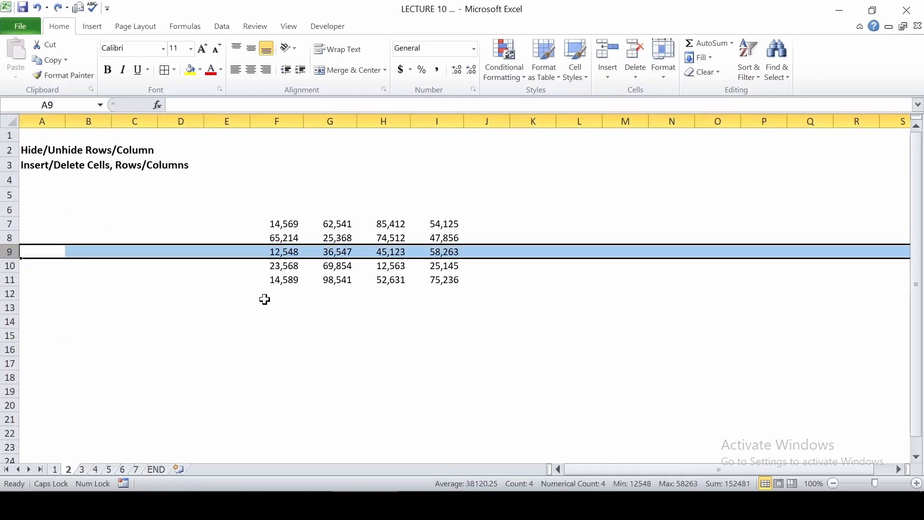
{"action": "left_click", "coordinate": [336, 250]}
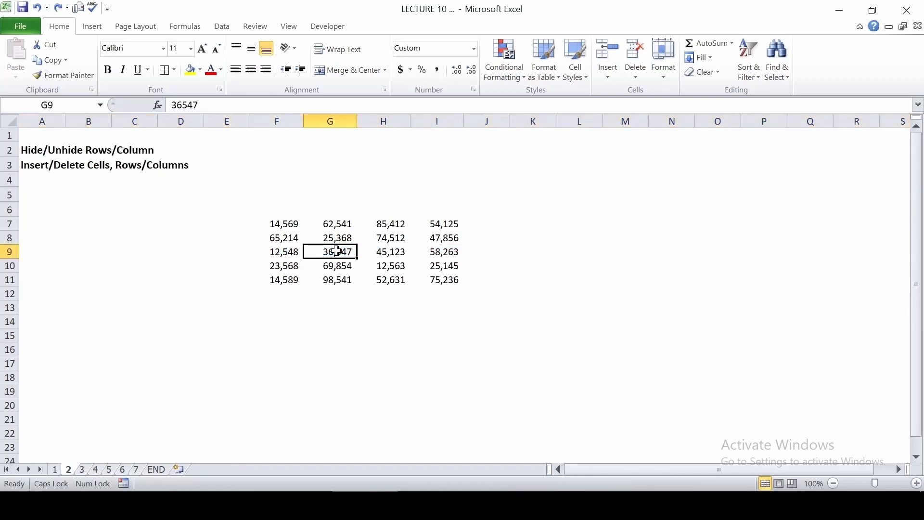
{"action": "right_click", "coordinate": [337, 251]}
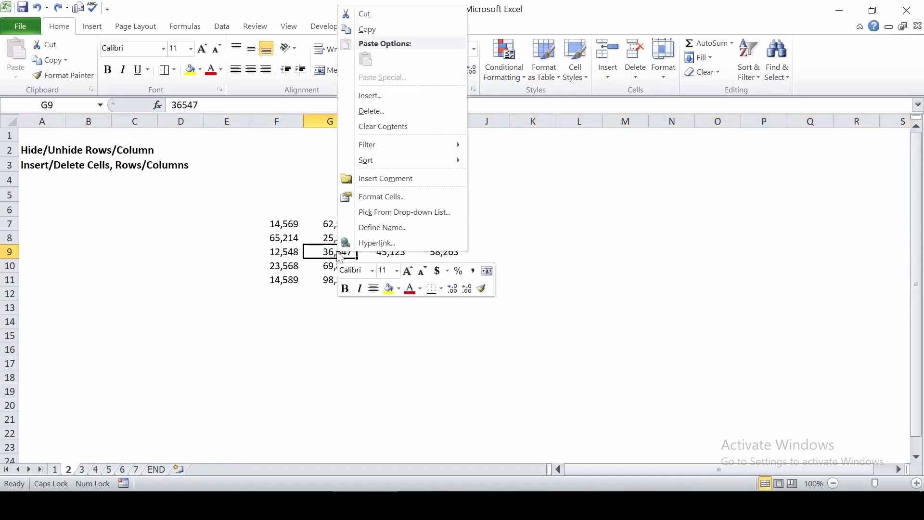
{"action": "left_click", "coordinate": [393, 96]}
{"action": "left_click_drag", "start_coordinate": [374, 32], "coordinate": [582, 176]}
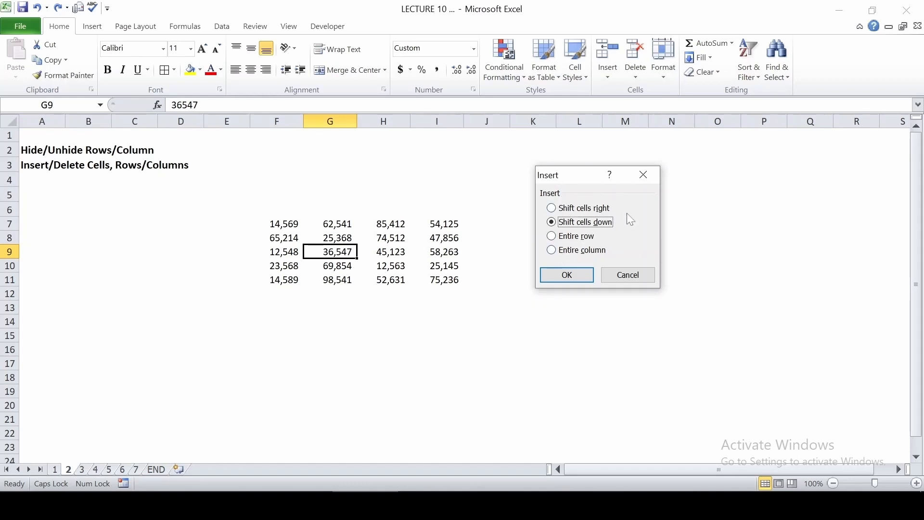
{"action": "left_click", "coordinate": [617, 277]}
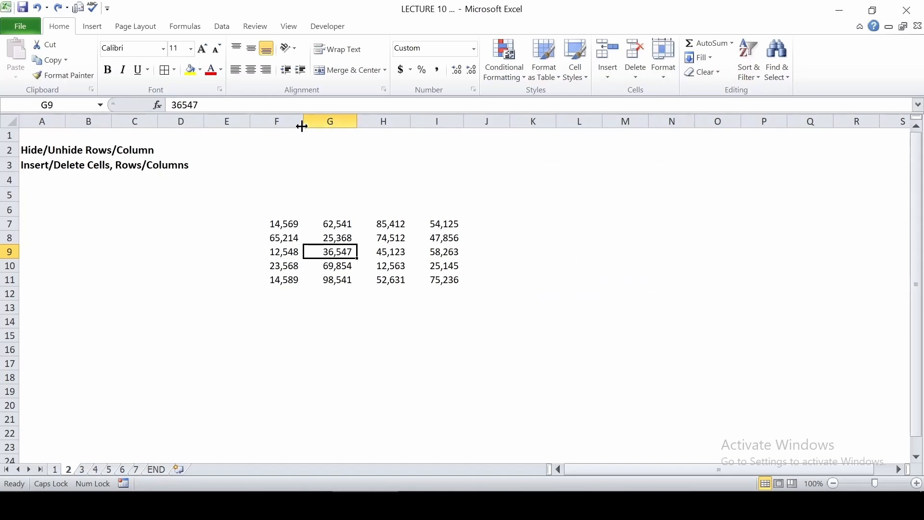
Select the whole column G, insert a blank column there and delete it again
{"action": "left_click", "coordinate": [331, 118]}
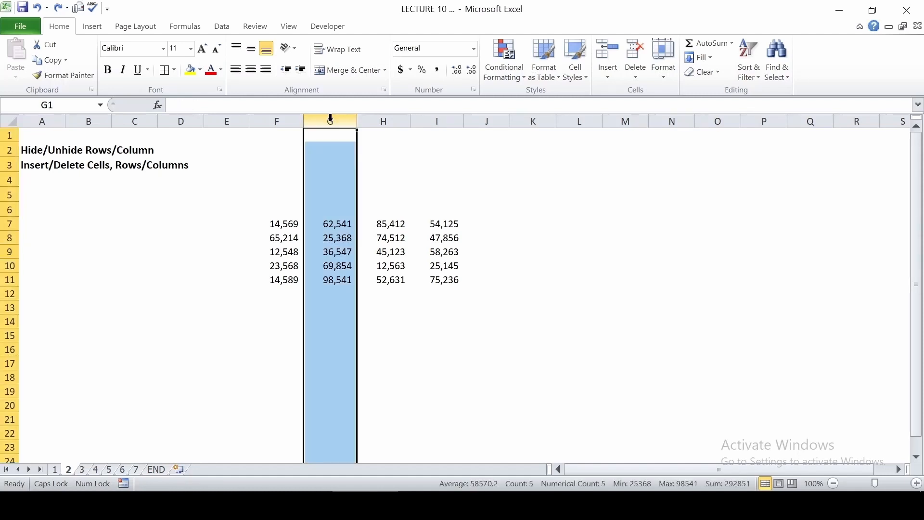
{"action": "right_click", "coordinate": [331, 118]}
{"action": "left_click", "coordinate": [378, 214]}
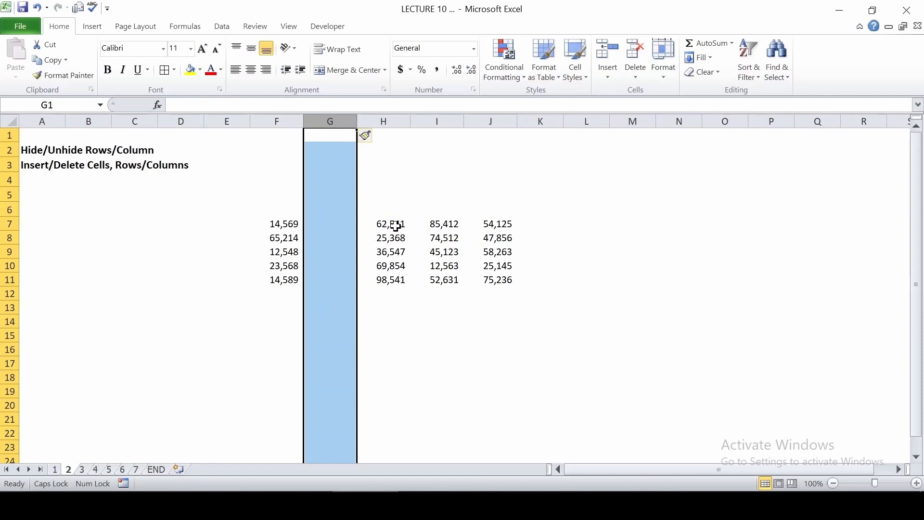
{"action": "right_click", "coordinate": [335, 126]}
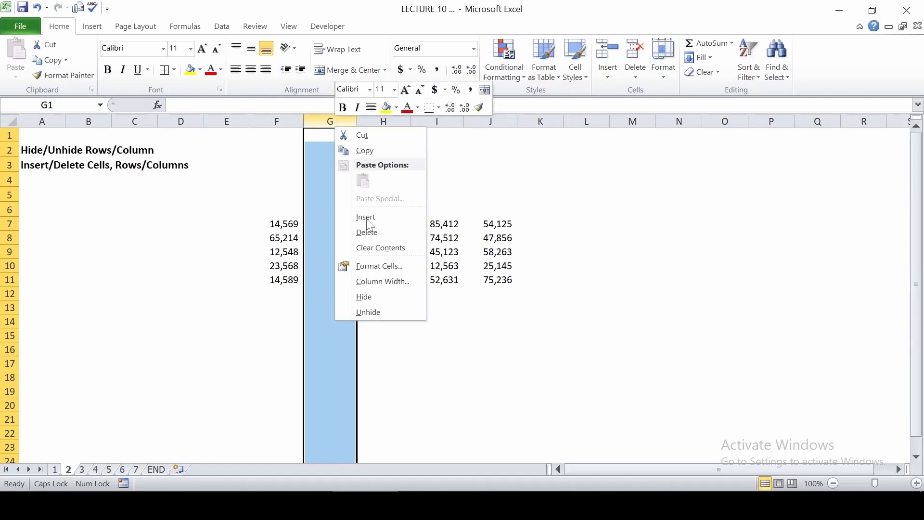
{"action": "left_click", "coordinate": [373, 234]}
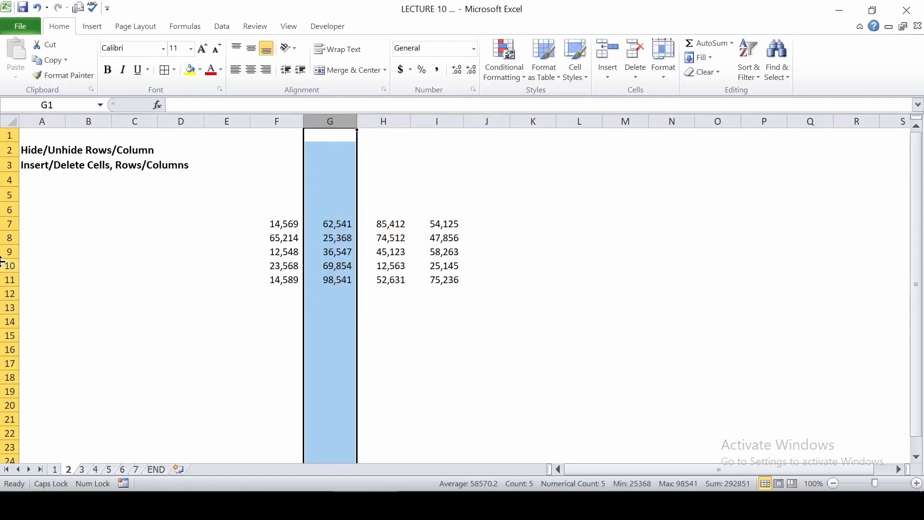
Select the whole row 8, insert a blank row there and delete it again
{"action": "left_click", "coordinate": [3, 237]}
{"action": "right_click", "coordinate": [4, 237]}
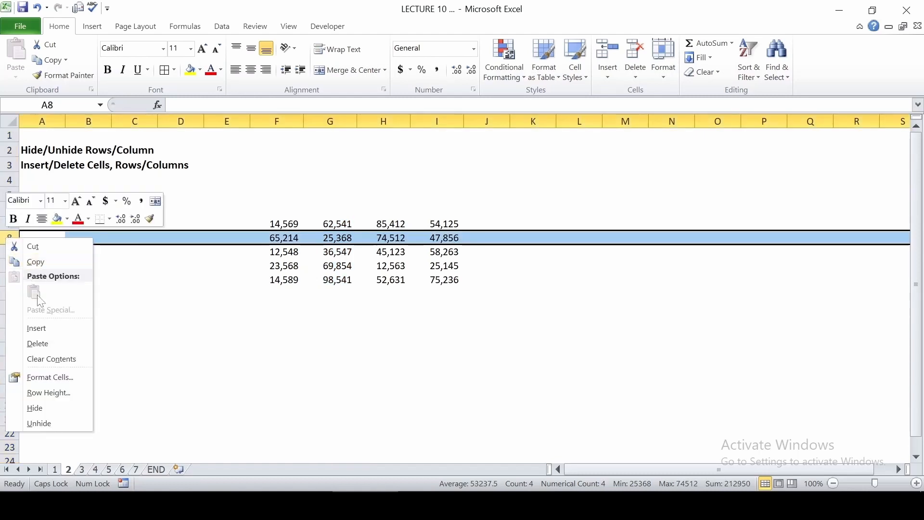
{"action": "left_click", "coordinate": [38, 326]}
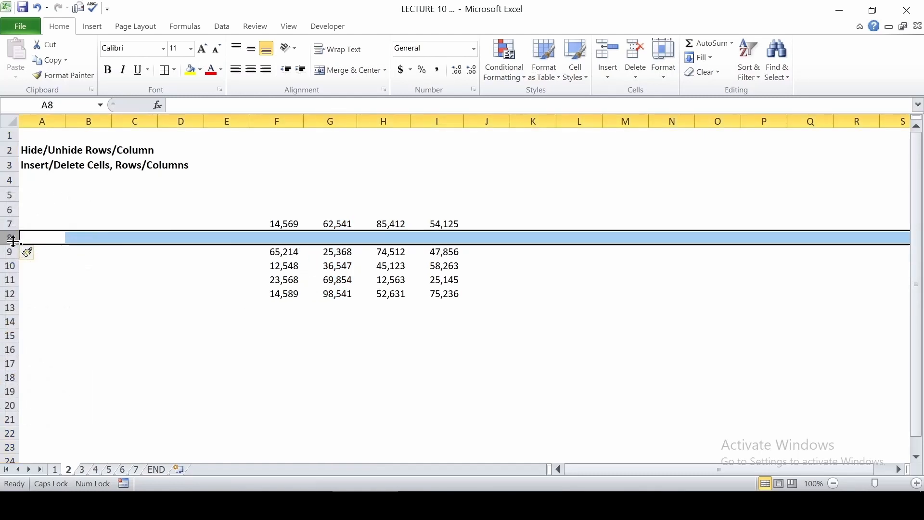
{"action": "right_click", "coordinate": [8, 238]}
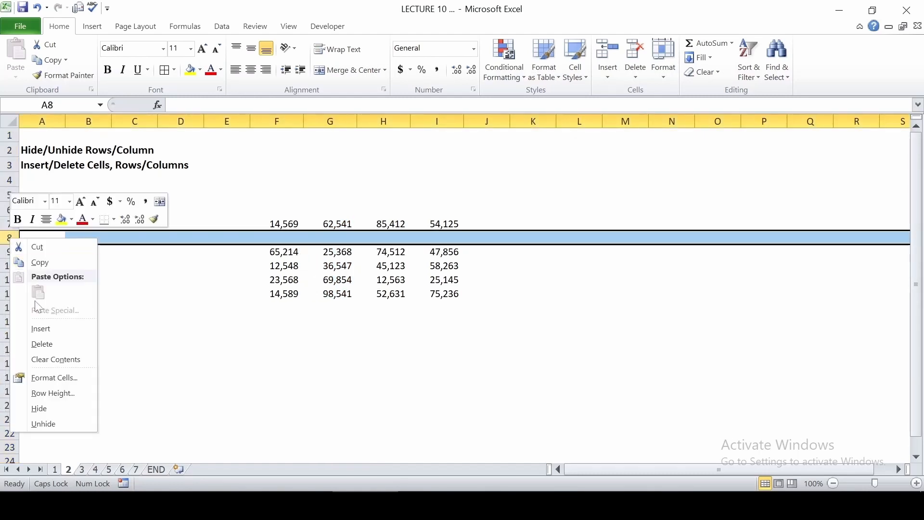
{"action": "left_click", "coordinate": [42, 343]}
Insert an entire blank column at cell G8 through the cell's own Insert options
{"action": "left_click", "coordinate": [336, 238]}
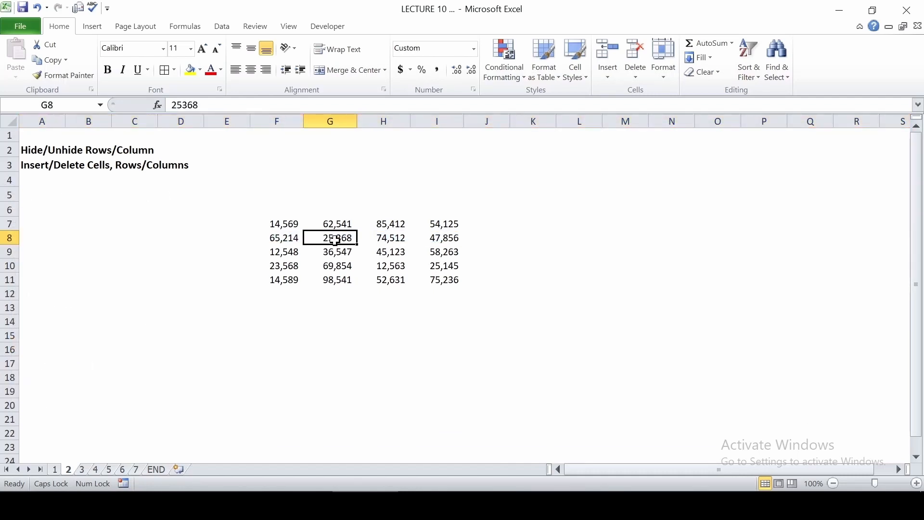
{"action": "right_click", "coordinate": [343, 243]}
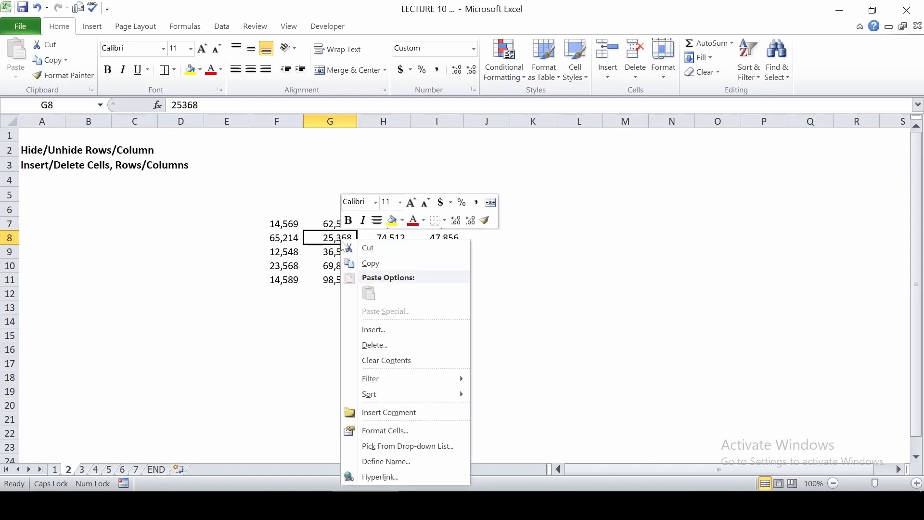
{"action": "left_click", "coordinate": [383, 329]}
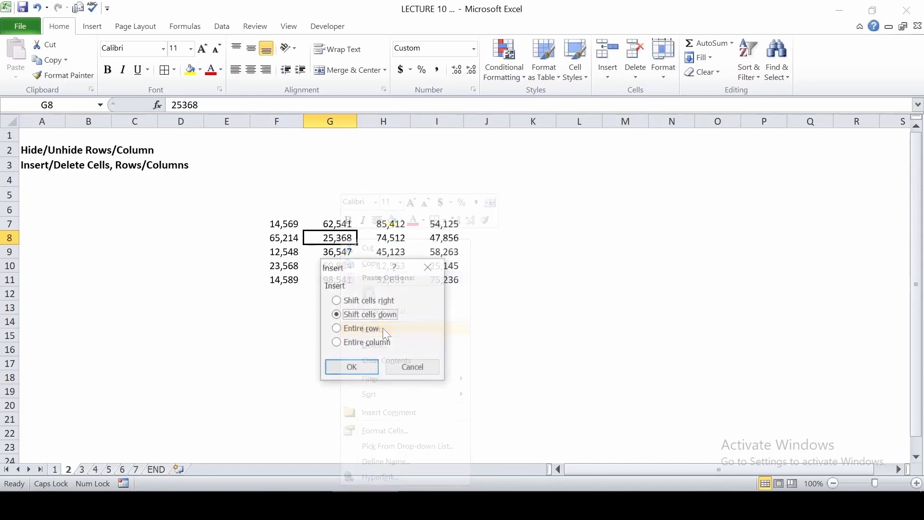
{"action": "left_click_drag", "start_coordinate": [357, 268], "coordinate": [679, 217]}
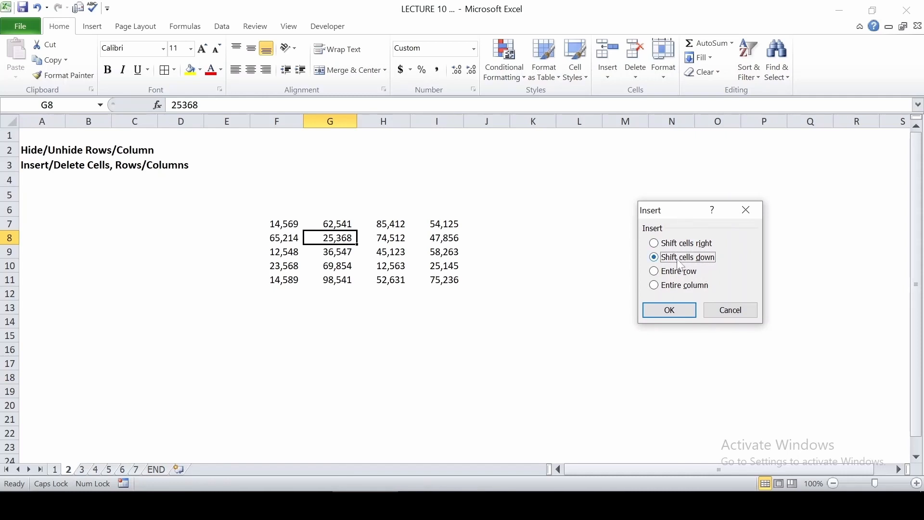
{"action": "left_click", "coordinate": [686, 286]}
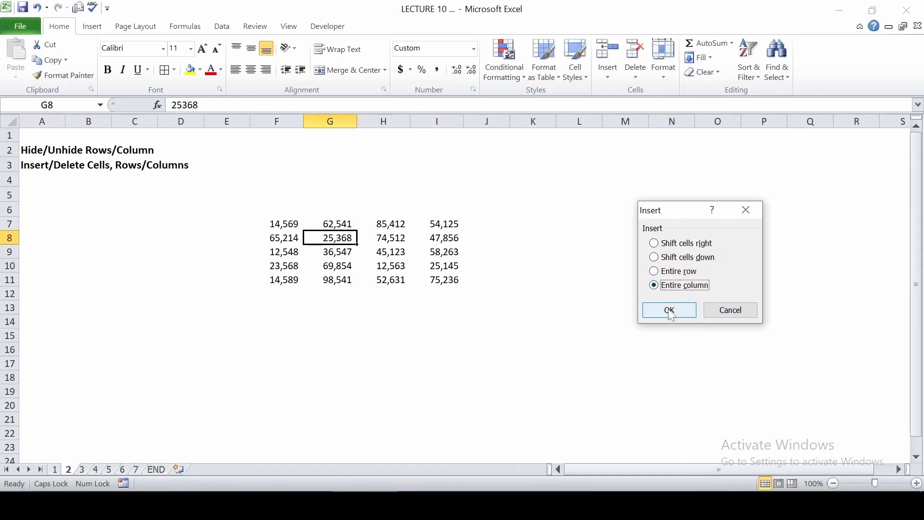
{"action": "left_click", "coordinate": [671, 312]}
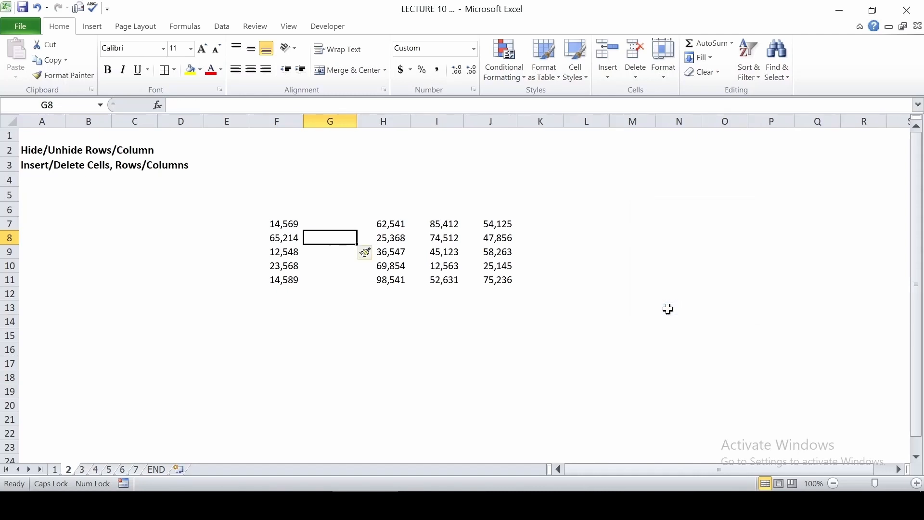
Delete the entire blank column G through cell G8's Delete options and select cell H8
{"action": "right_click", "coordinate": [332, 237]}
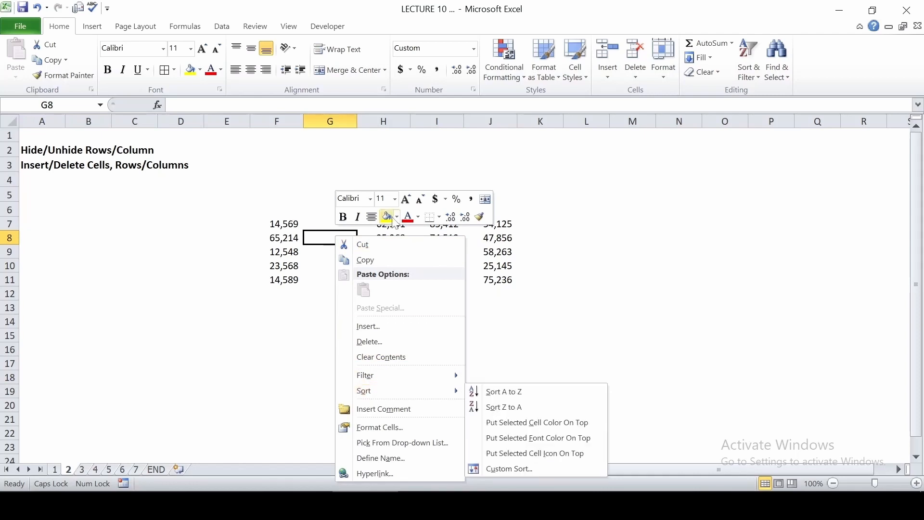
{"action": "left_click", "coordinate": [387, 342]}
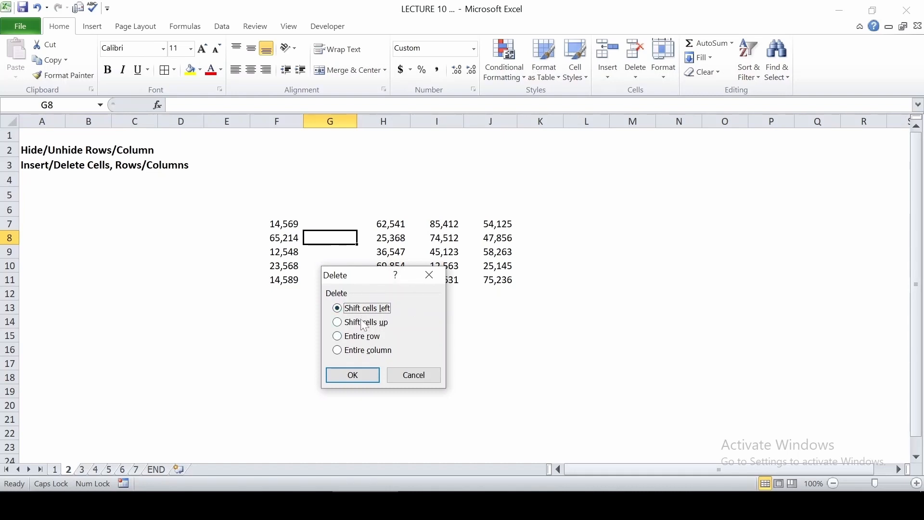
{"action": "left_click", "coordinate": [362, 350]}
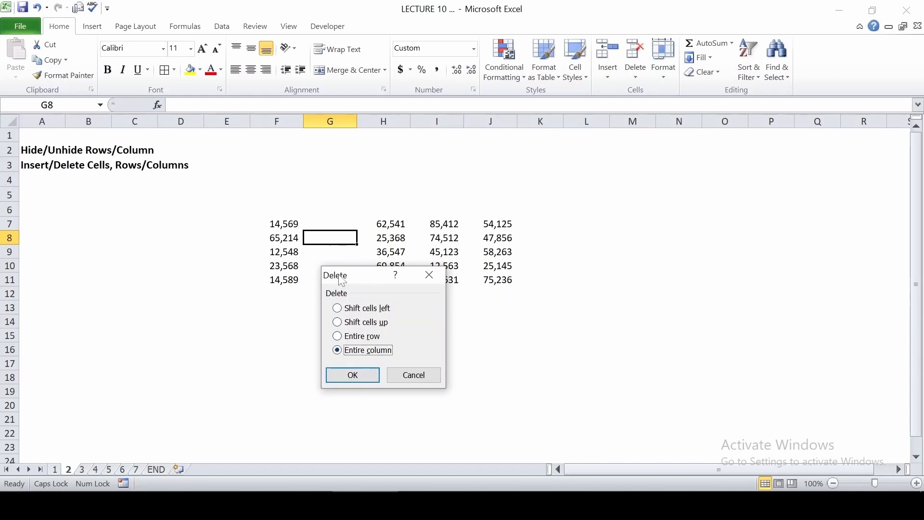
{"action": "left_click", "coordinate": [351, 376]}
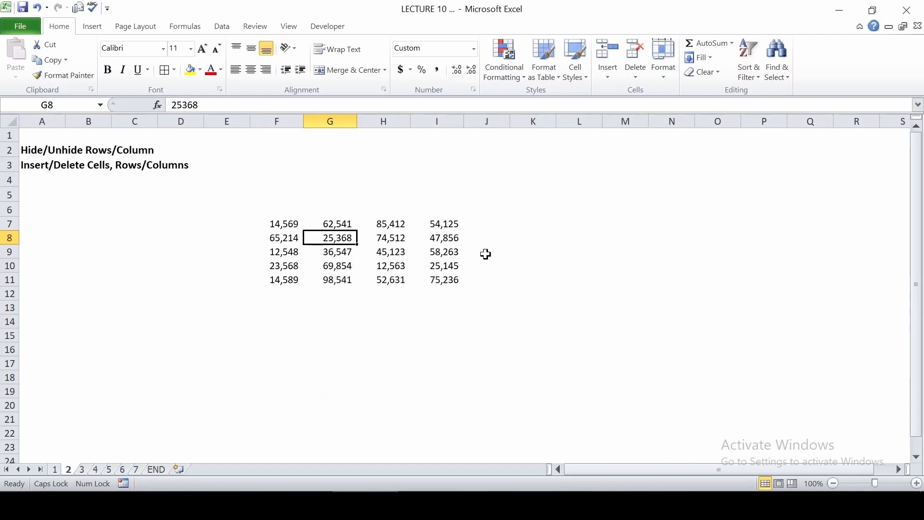
{"action": "left_click", "coordinate": [390, 238]}
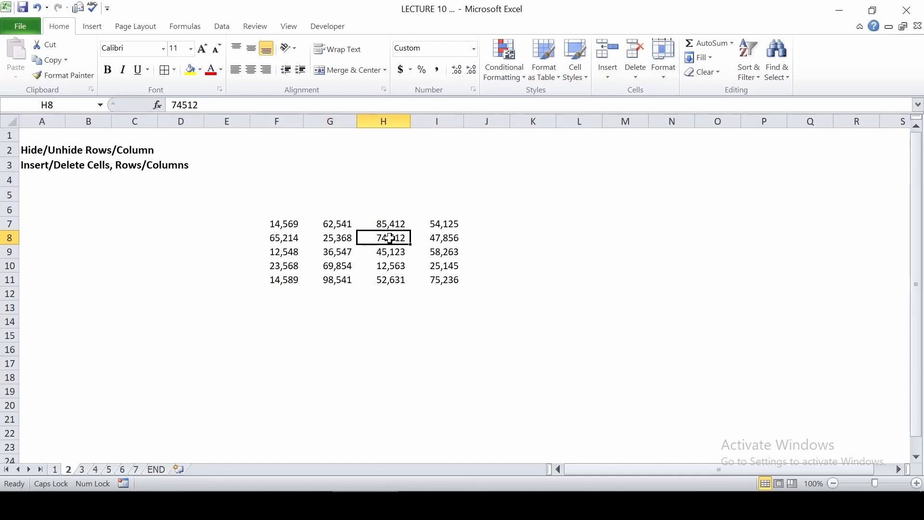